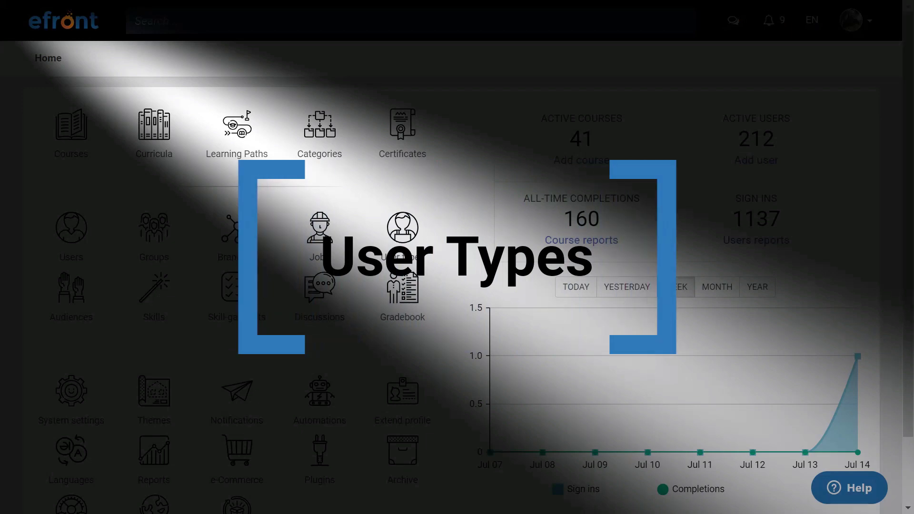
Step: Begin a new user type based on Administrator and scroll through its permission settings
{"action": "left_click", "coordinate": [402, 238]}
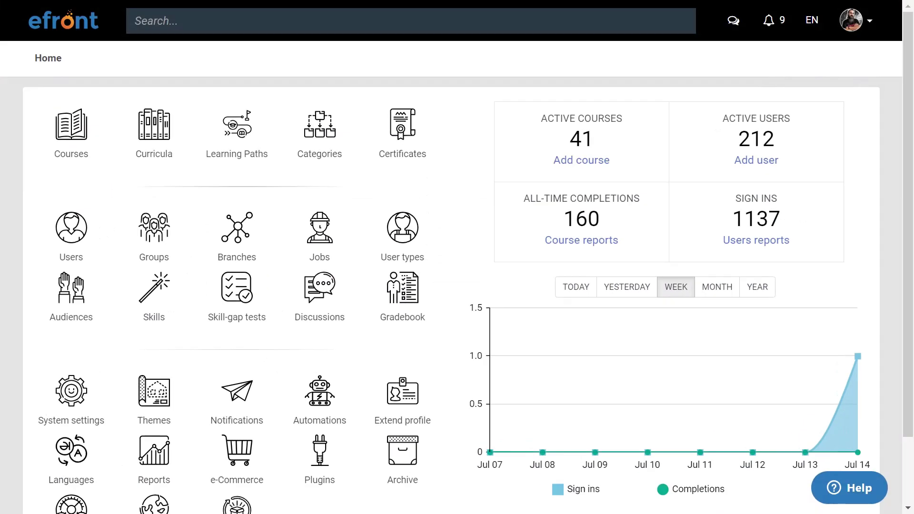
{"action": "left_click", "coordinate": [402, 236]}
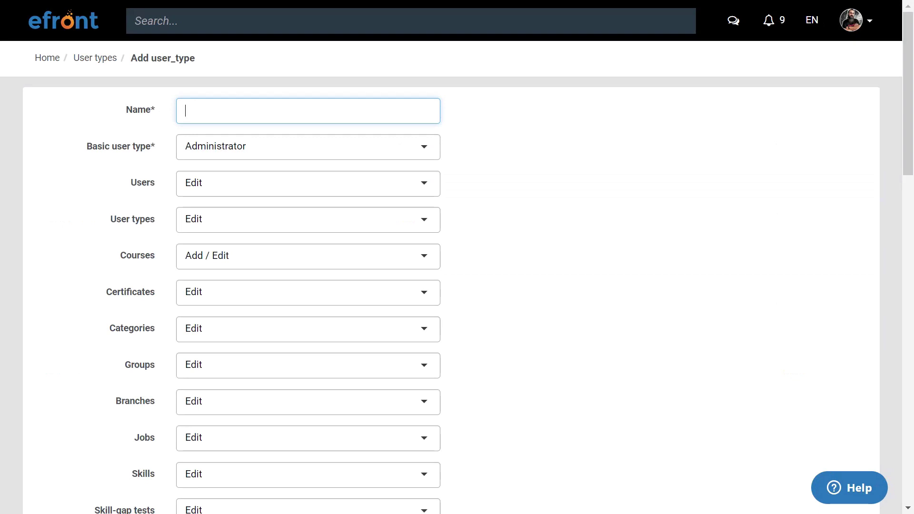
{"action": "left_click", "coordinate": [309, 146]}
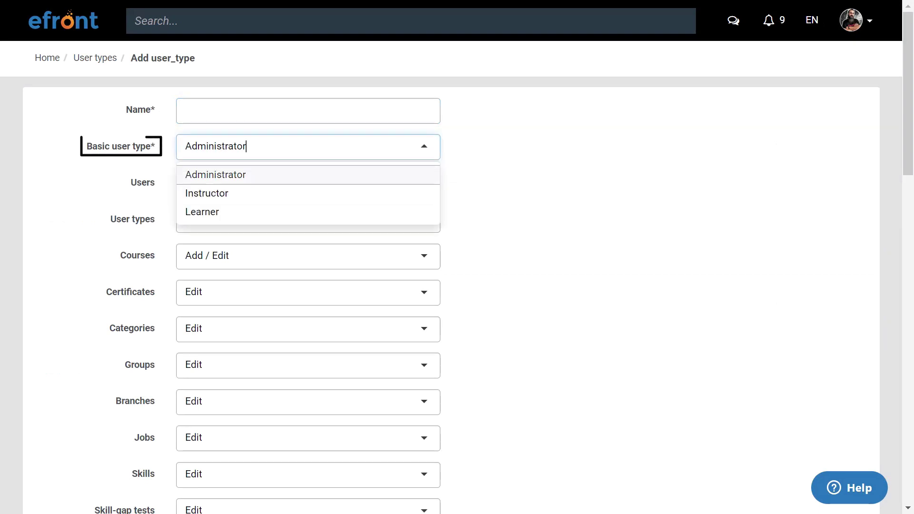
{"action": "key", "text": "Return"}
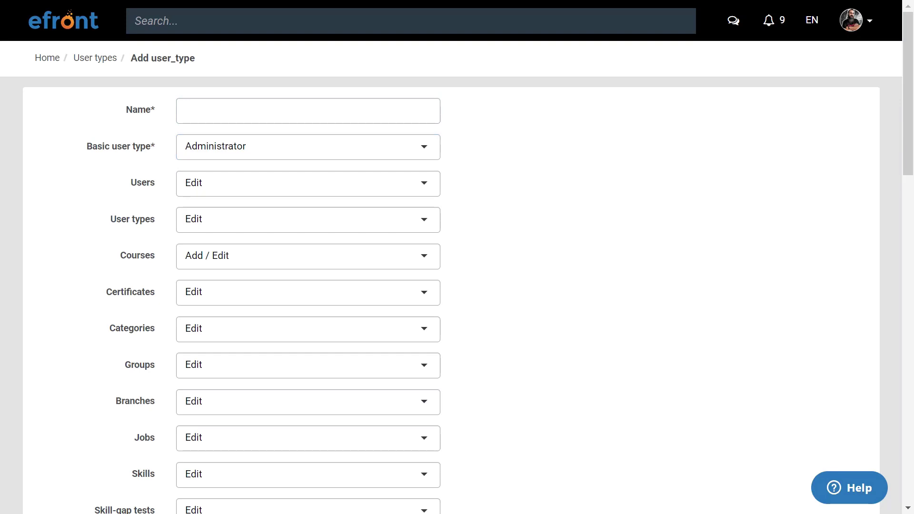
{"action": "scroll", "coordinate": [457, 257], "scroll_direction": "down", "scroll_amount": 6}
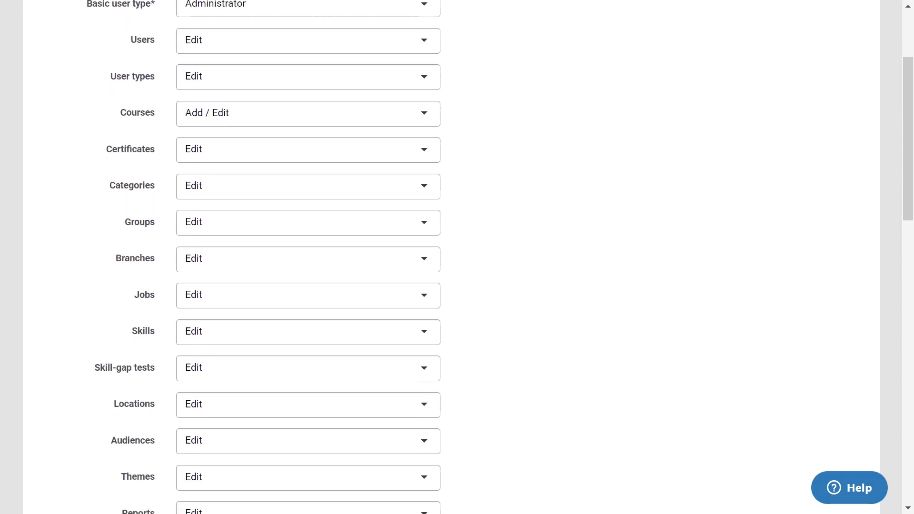
{"action": "scroll", "coordinate": [458, 257], "scroll_direction": "down", "scroll_amount": 5}
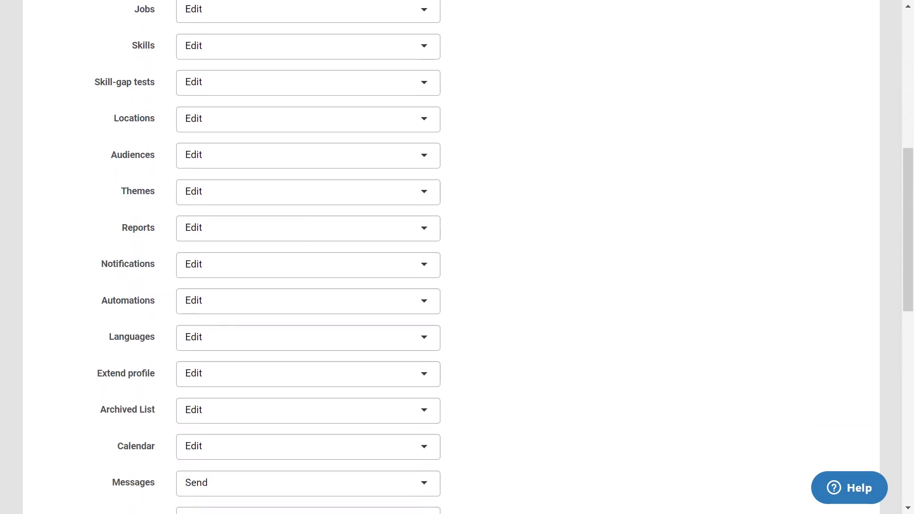
{"action": "scroll", "coordinate": [458, 257], "scroll_direction": "down", "scroll_amount": 6}
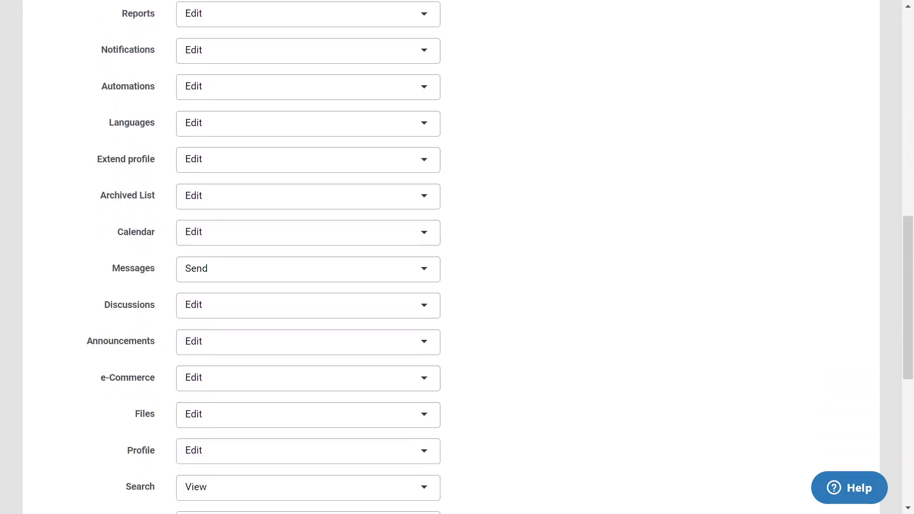
{"action": "scroll", "coordinate": [458, 257], "scroll_direction": "down", "scroll_amount": 5}
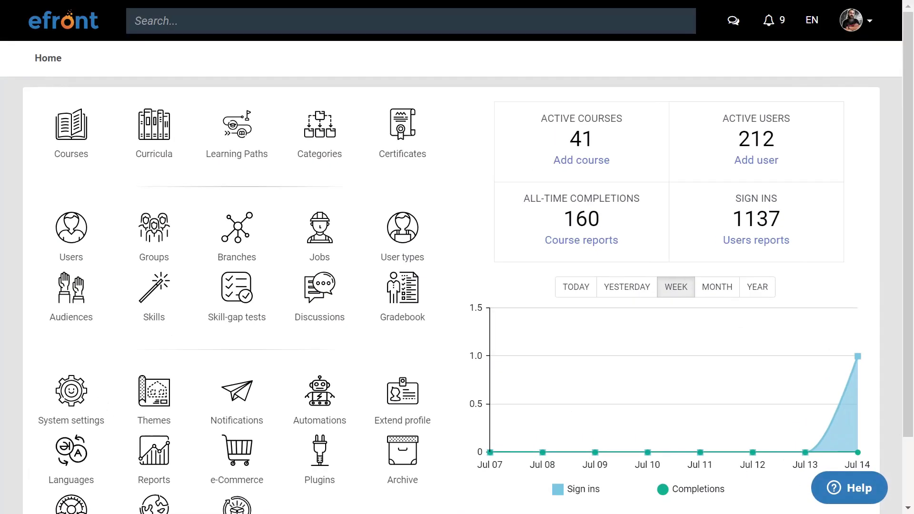
Step: Open the Branches section from its dashboard tile
{"action": "left_click", "coordinate": [237, 233]}
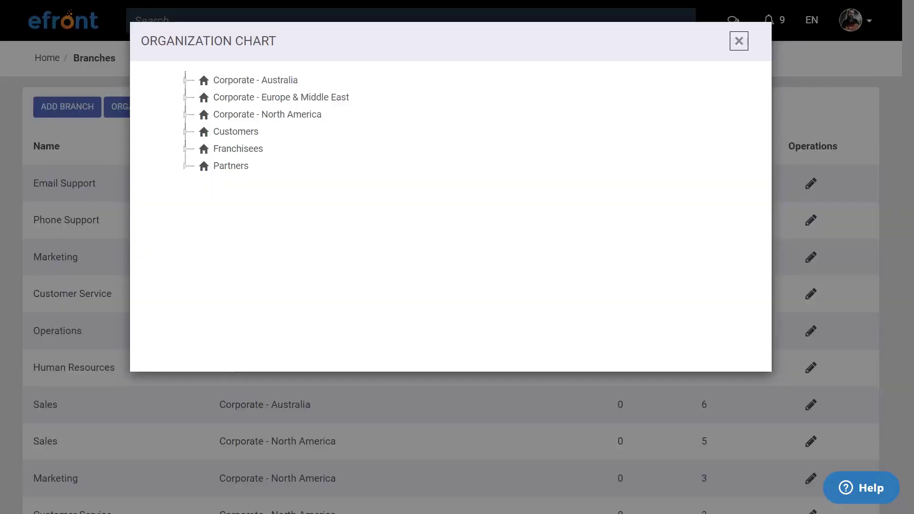
Step: Expand Corporate - Australia, Customer Service and Phone Support in the chart to view their members
{"action": "left_click", "coordinate": [255, 80]}
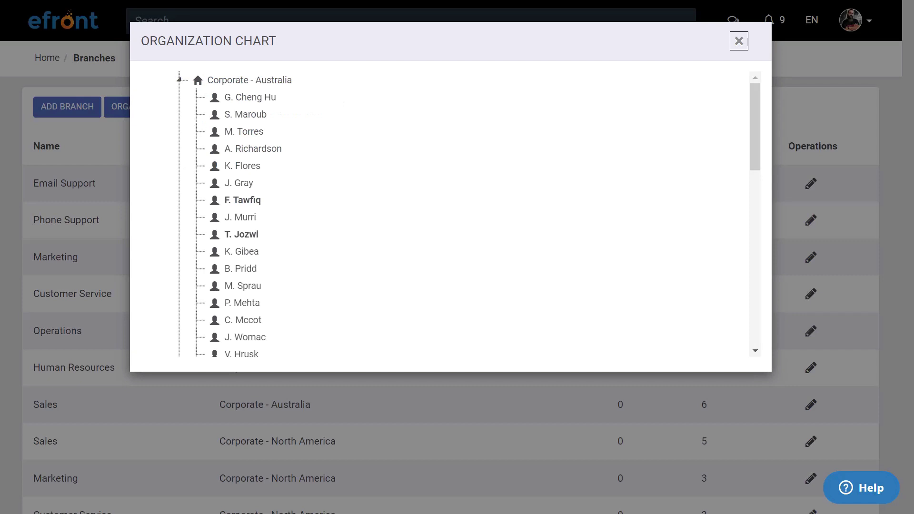
{"action": "scroll", "coordinate": [445, 214], "scroll_direction": "down", "scroll_amount": 3}
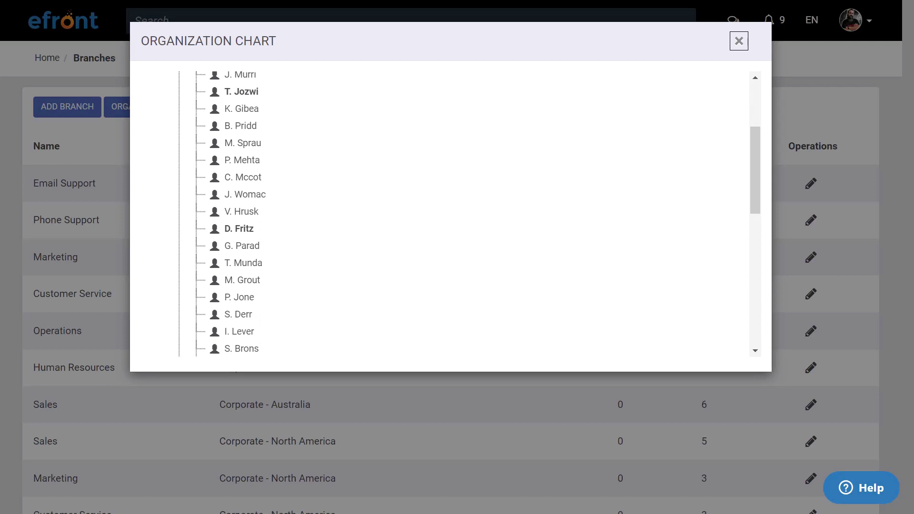
{"action": "scroll", "coordinate": [445, 214], "scroll_direction": "down", "scroll_amount": 2}
{"action": "scroll", "coordinate": [446, 214], "scroll_direction": "down", "scroll_amount": 5}
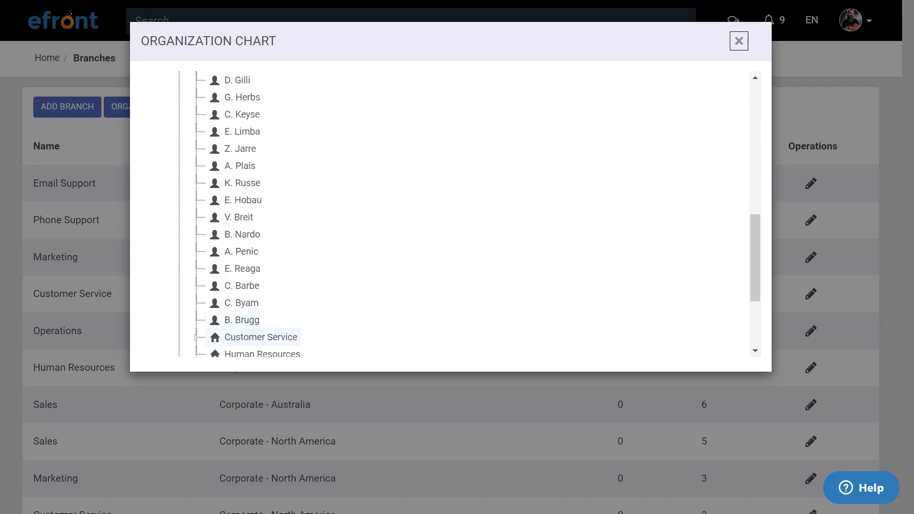
{"action": "left_click", "coordinate": [261, 338]}
{"action": "scroll", "coordinate": [261, 337], "scroll_direction": "down", "scroll_amount": 2}
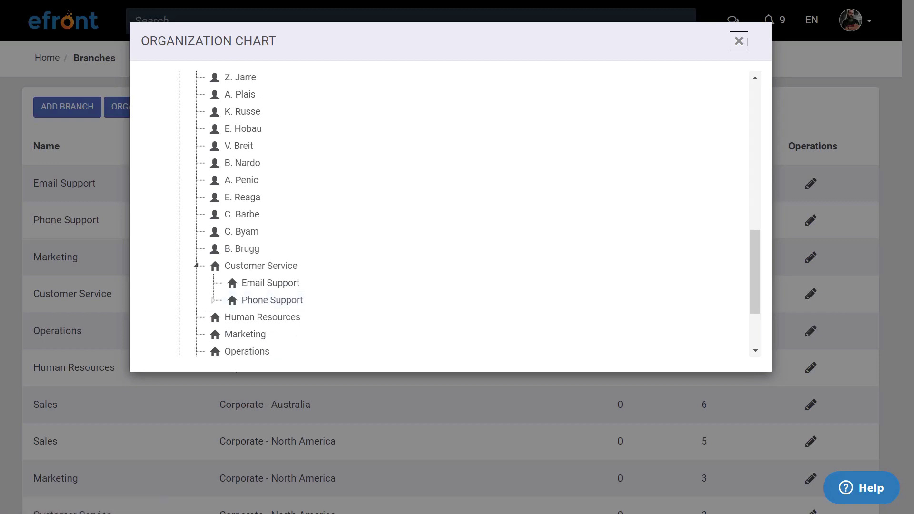
{"action": "left_click", "coordinate": [214, 300]}
{"action": "scroll", "coordinate": [280, 334], "scroll_direction": "down", "scroll_amount": 2}
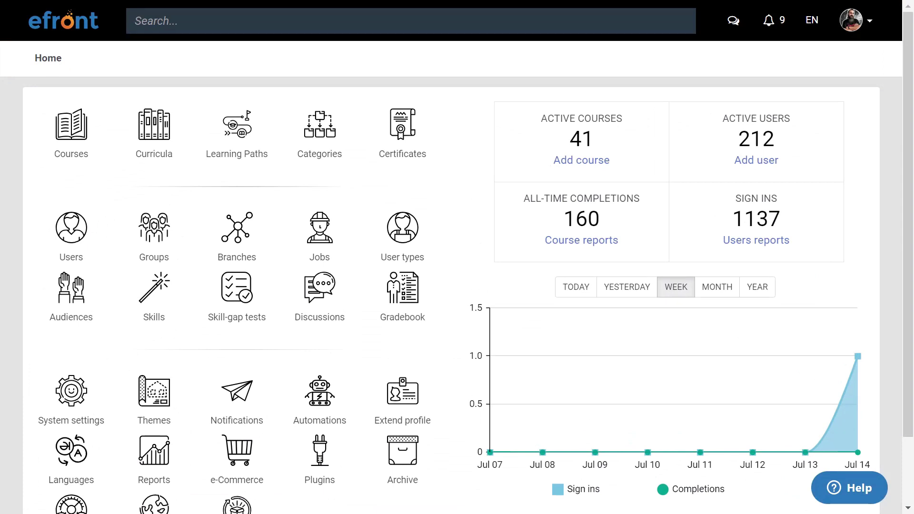
Step: Open the Users list and filter it by 'tester' down to two learner accounts
{"action": "left_click", "coordinate": [71, 236]}
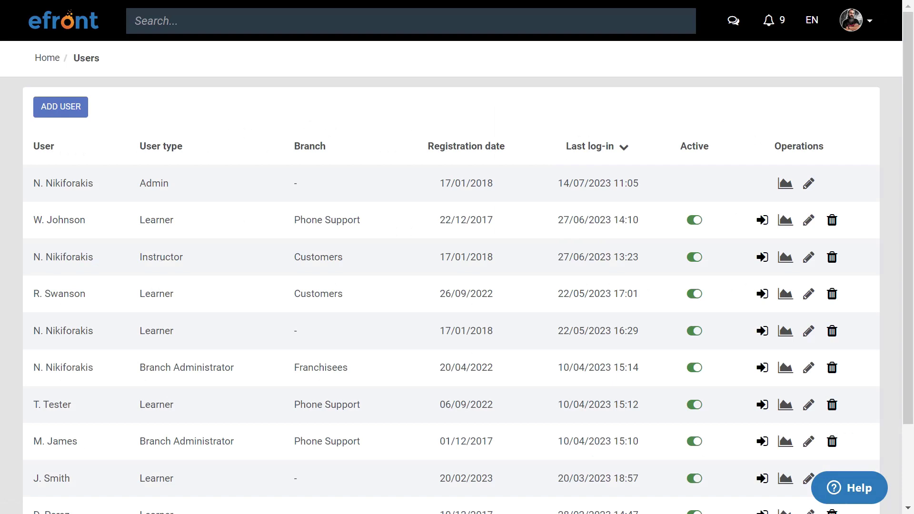
{"action": "scroll", "coordinate": [457, 257], "scroll_direction": "down", "scroll_amount": 2}
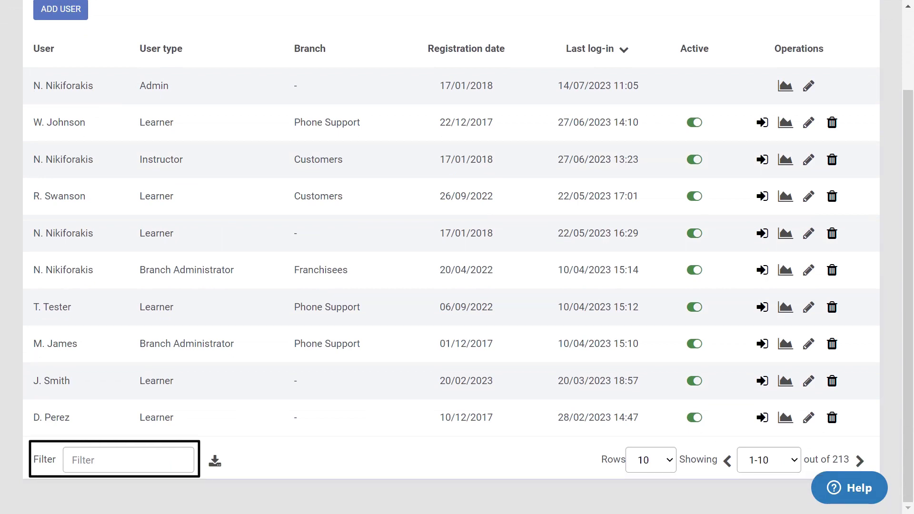
{"action": "left_click", "coordinate": [129, 460]}
{"action": "type", "text": "tester"}
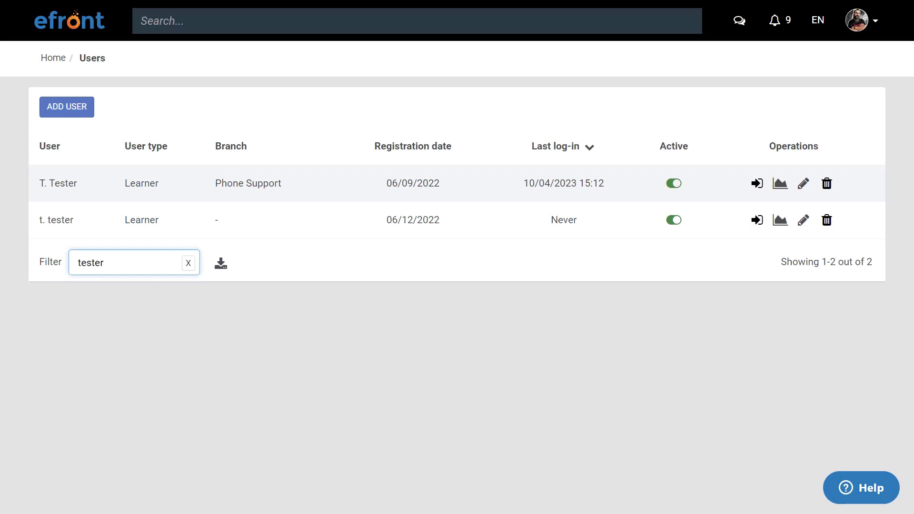
Step: Start a new user and preview the User type and Branch options, keeping Learner
{"action": "left_click", "coordinate": [67, 107]}
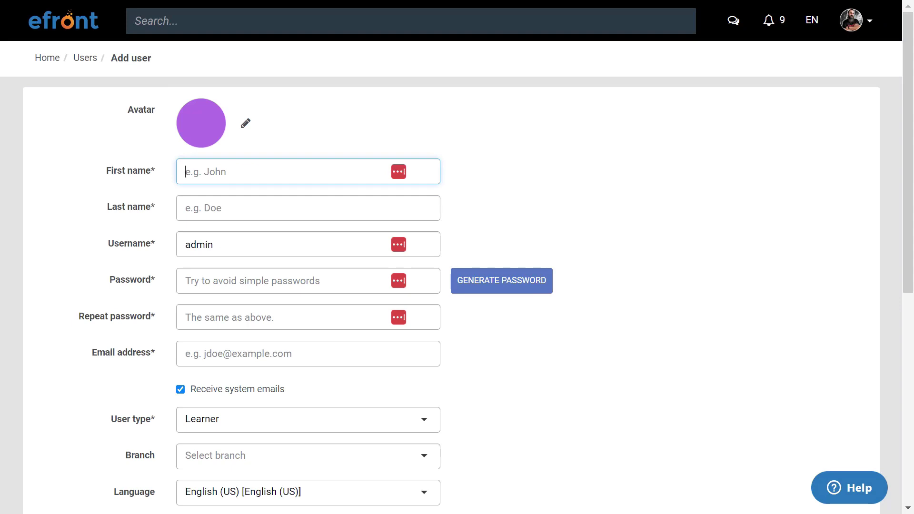
{"action": "scroll", "coordinate": [457, 257], "scroll_direction": "down", "scroll_amount": 2}
{"action": "left_click", "coordinate": [308, 348]}
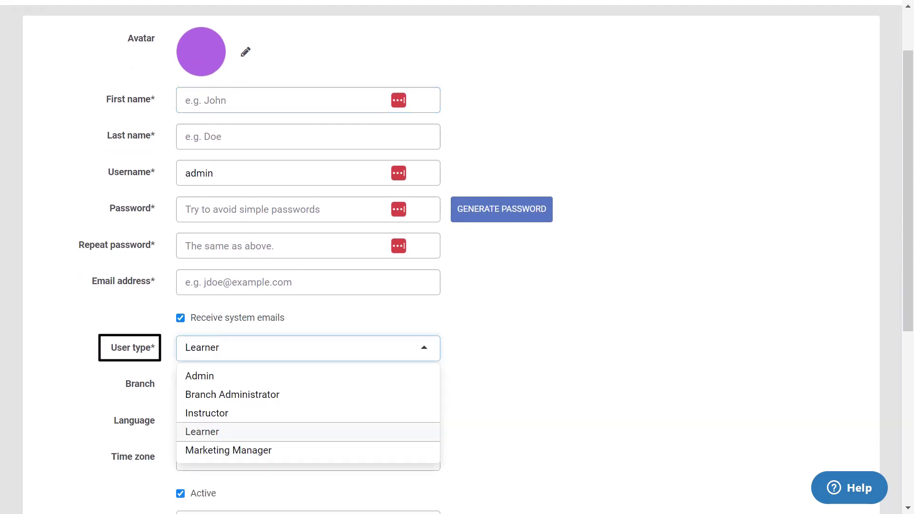
{"action": "key", "text": "Escape"}
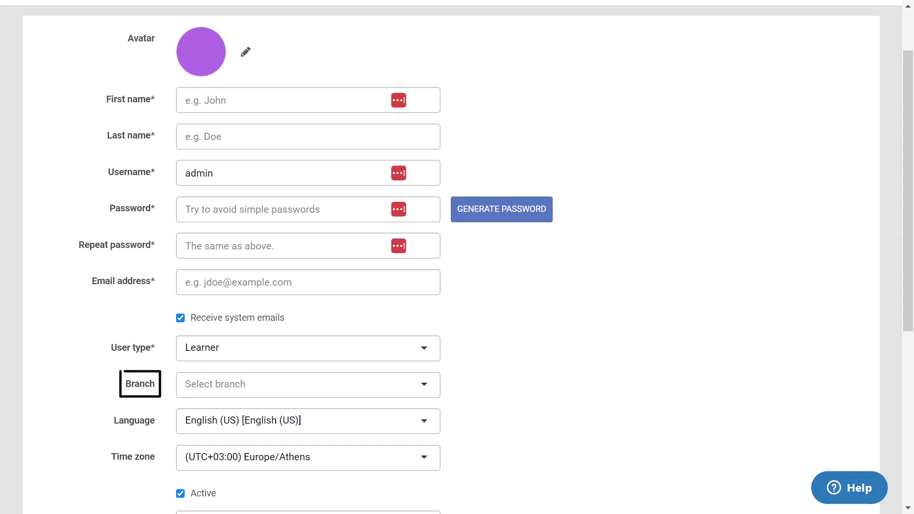
{"action": "left_click", "coordinate": [308, 384]}
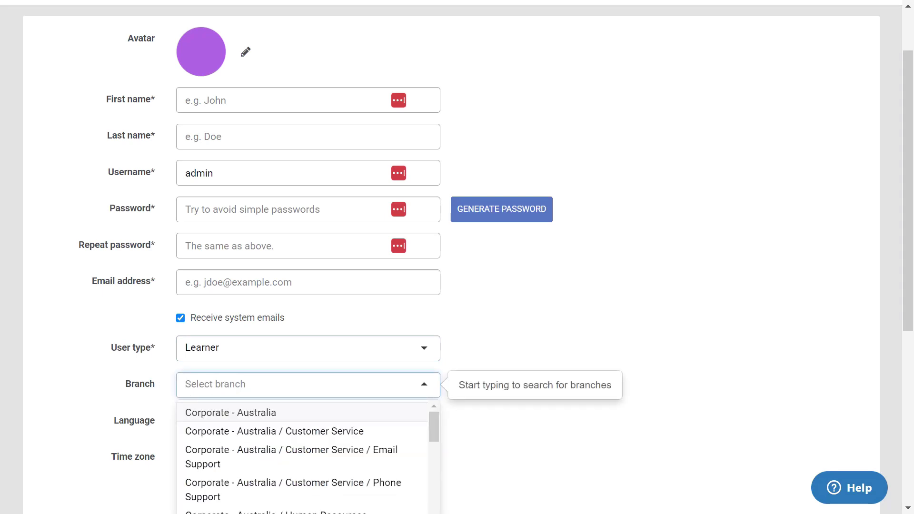
{"action": "scroll", "coordinate": [619, 257], "scroll_direction": "down", "scroll_amount": 2}
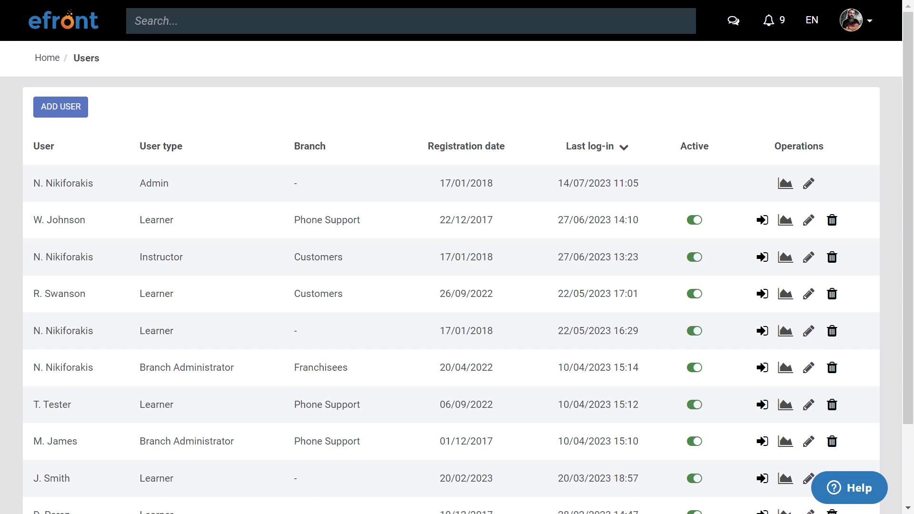
{"action": "left_click", "coordinate": [59, 220]}
Step: Check the admin's switchable roles without switching, then open the My account page
{"action": "left_click", "coordinate": [856, 20]}
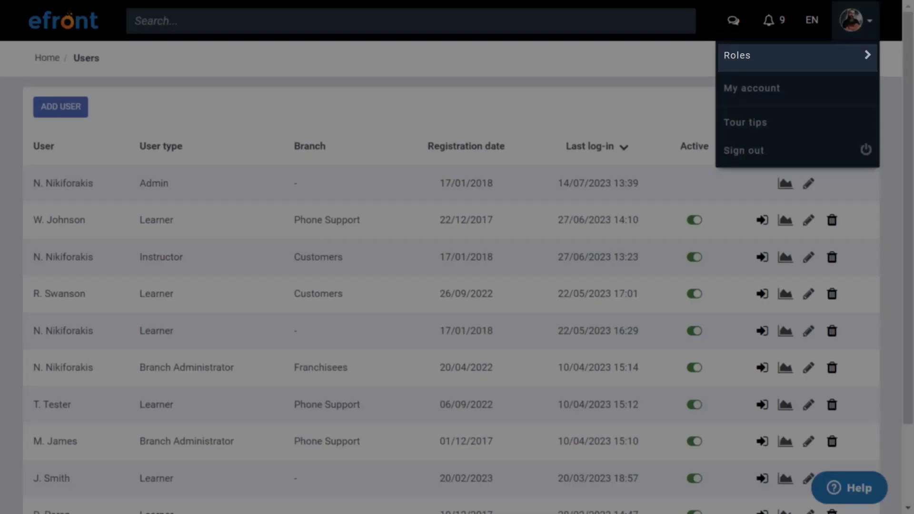
{"action": "left_click", "coordinate": [763, 56]}
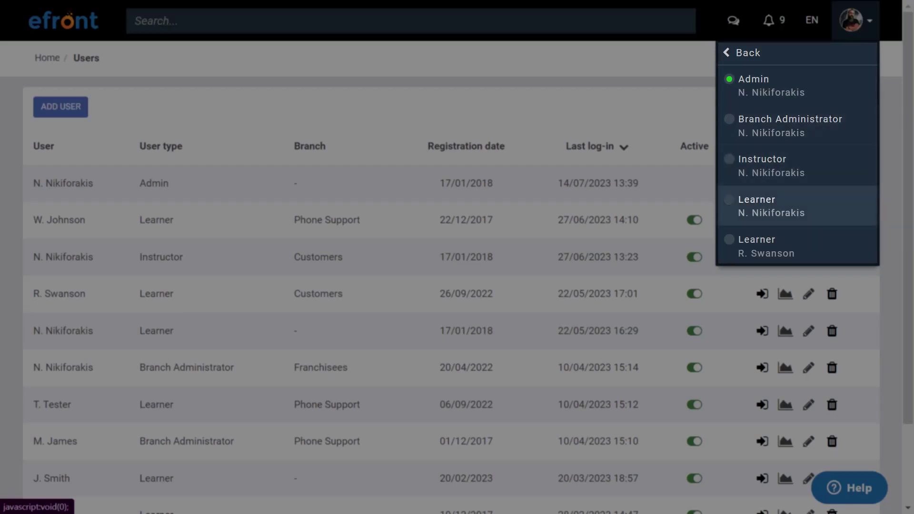
{"action": "left_click", "coordinate": [767, 247]}
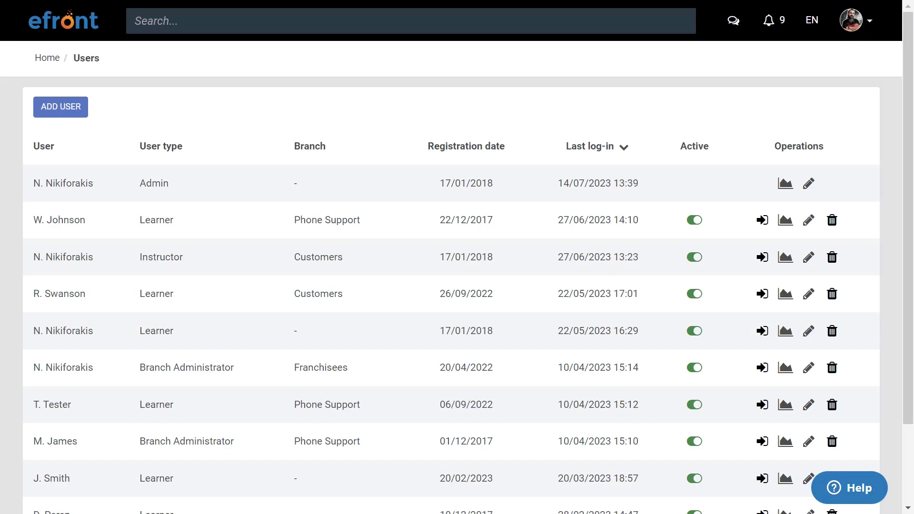
{"action": "left_click", "coordinate": [856, 21]}
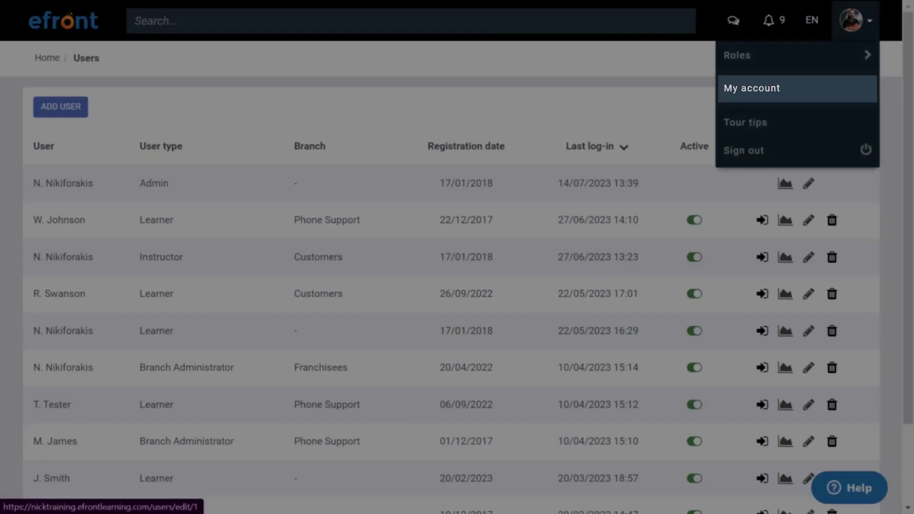
{"action": "left_click", "coordinate": [753, 89]}
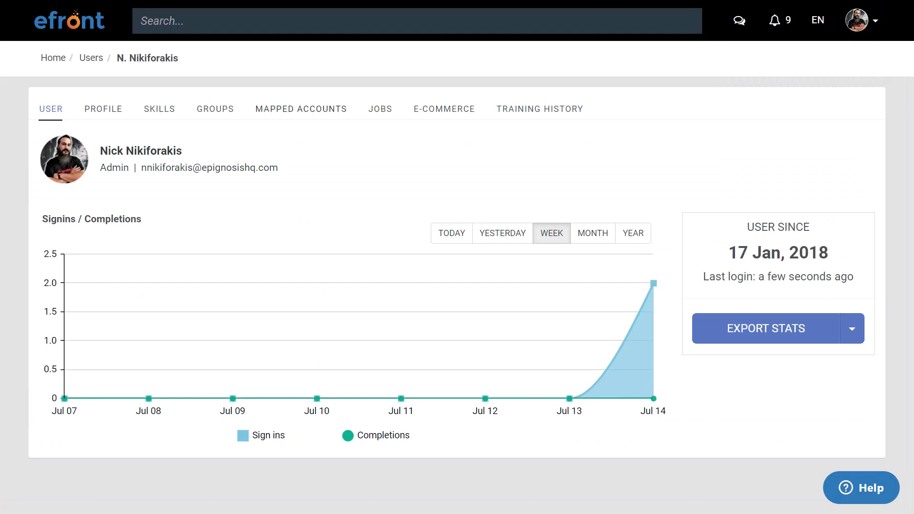
Step: List the admin's mapped accounts and start adding another with login and password
{"action": "left_click", "coordinate": [301, 109]}
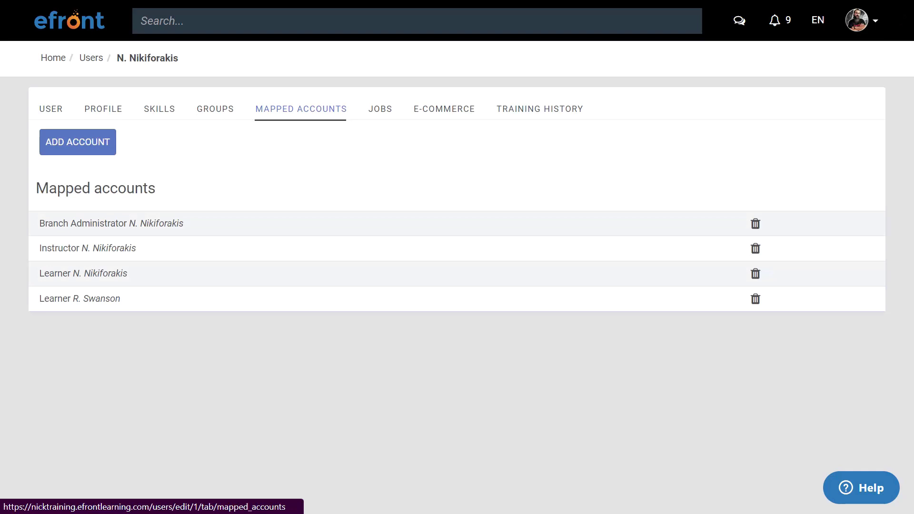
{"action": "left_click", "coordinate": [78, 142]}
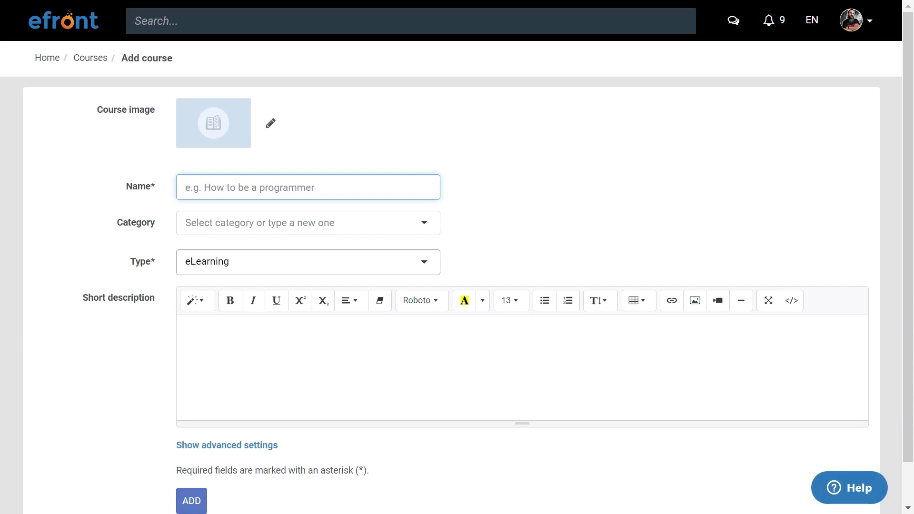
Step: Name the course 'Training 101', keep type eLearning, and describe it as 'Essential training material for new hires'
{"action": "type", "text": "Training 101"}
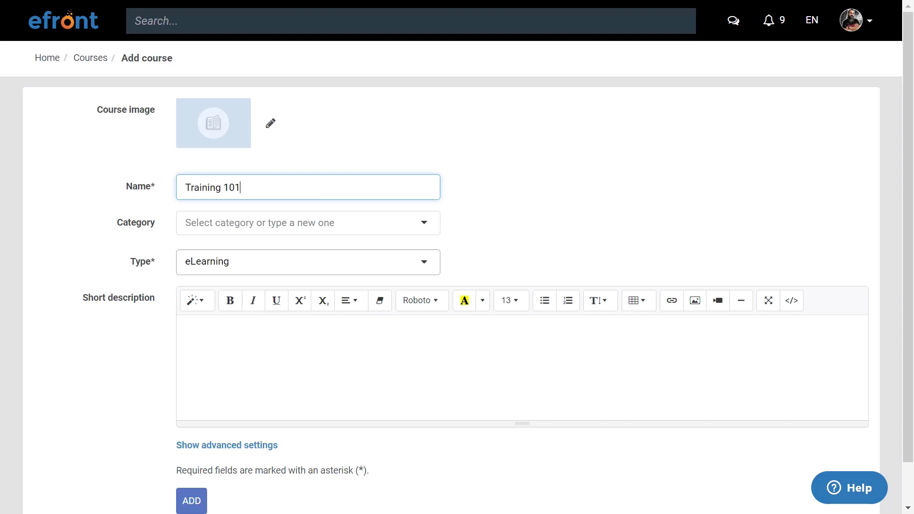
{"action": "left_click", "coordinate": [308, 262]}
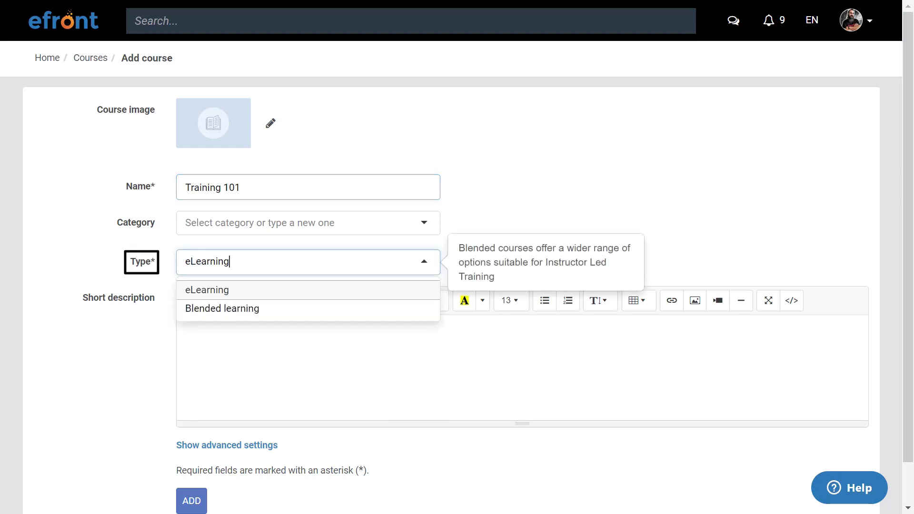
{"action": "key", "text": "Return"}
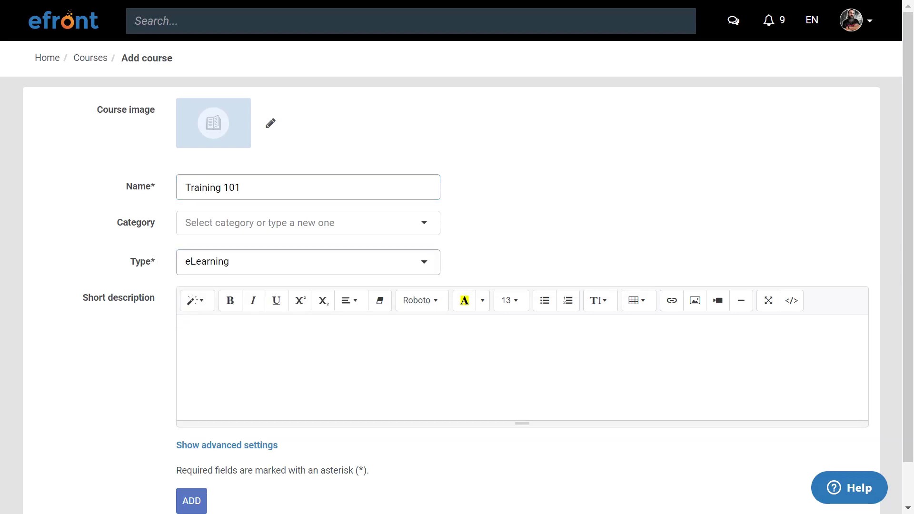
{"action": "left_click", "coordinate": [184, 330]}
{"action": "type", "text": "Essential training material for new hires"}
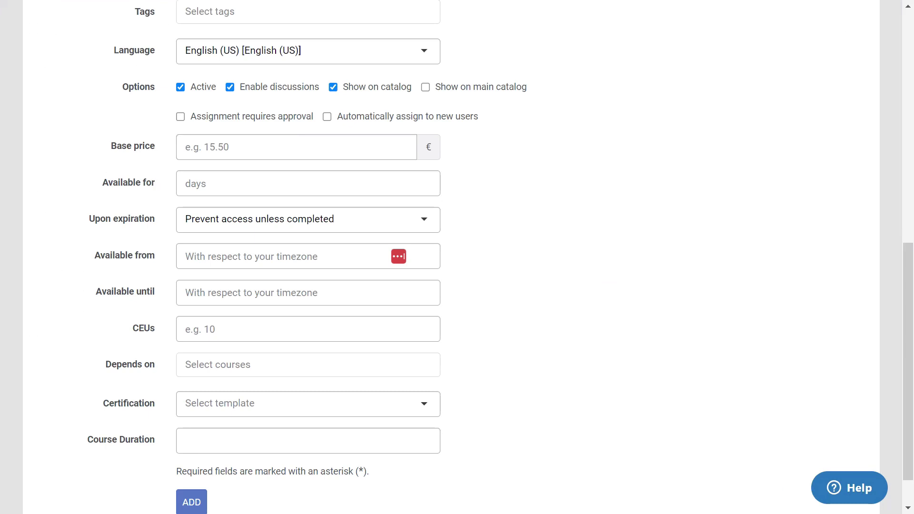
Step: Make the course depend on the eFront Learning course
{"action": "left_click", "coordinate": [185, 365]}
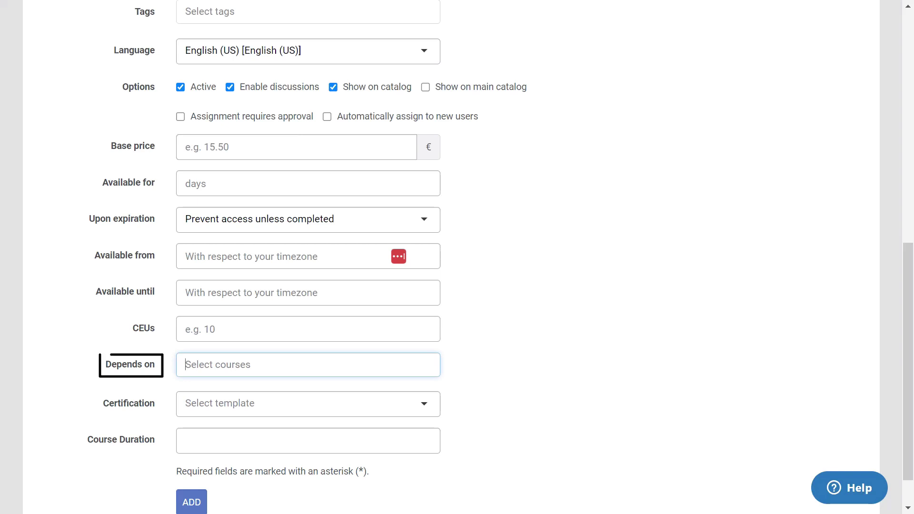
{"action": "type", "text": "efr"}
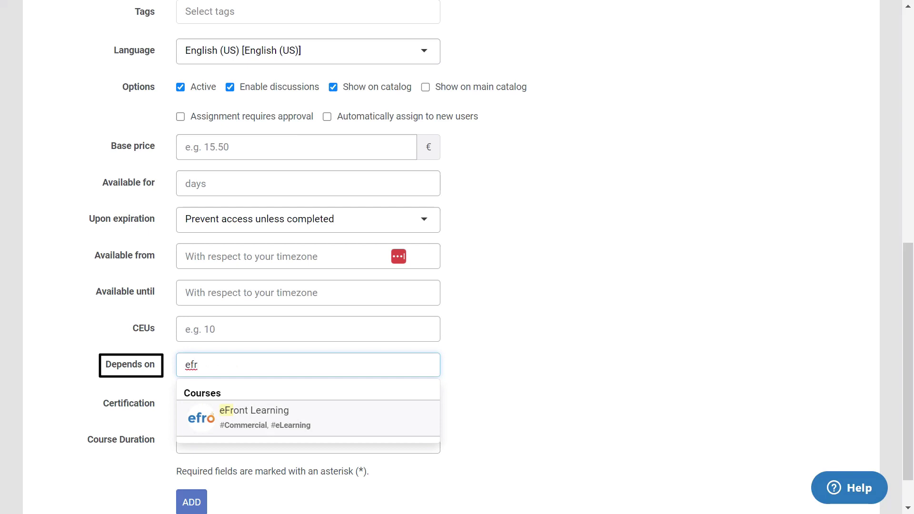
{"action": "key", "text": "Return"}
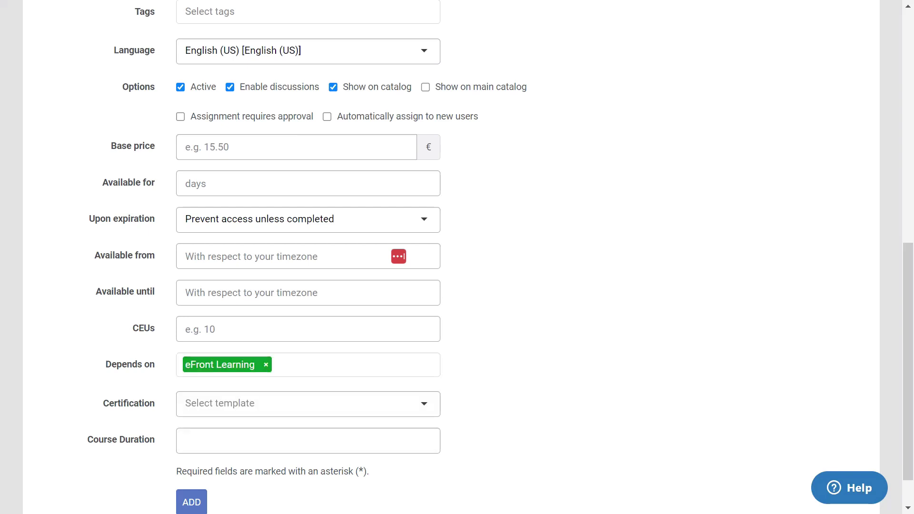
Step: Certify the course with the Default template and have it reassigned on expiration
{"action": "left_click", "coordinate": [308, 404]}
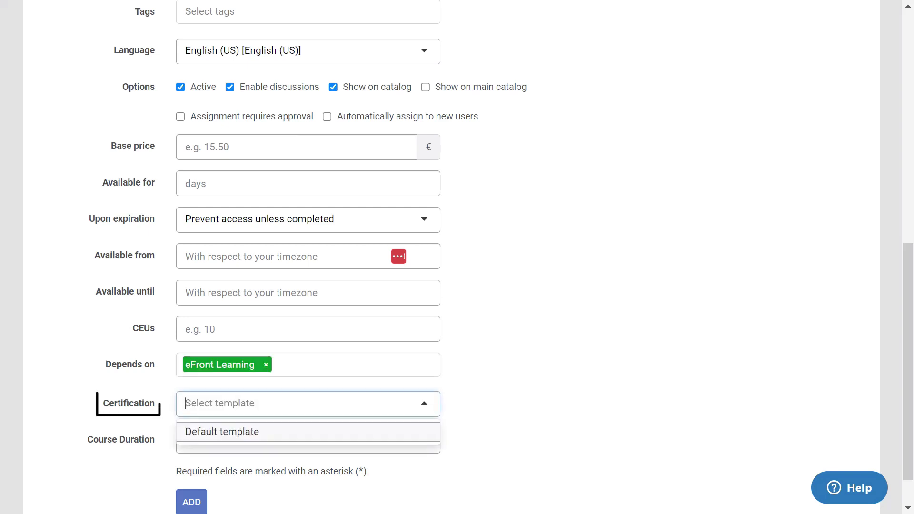
{"action": "left_click", "coordinate": [308, 431]}
{"action": "scroll", "coordinate": [457, 257], "scroll_direction": "down", "scroll_amount": 2}
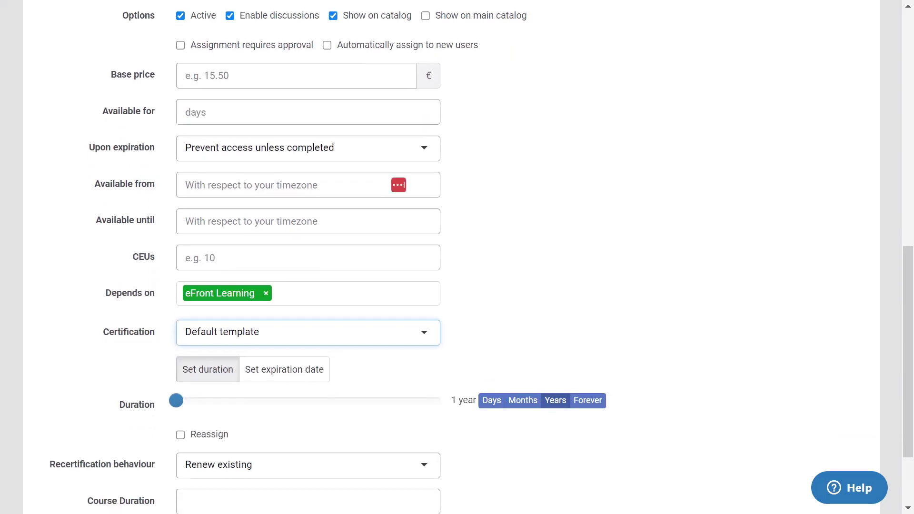
{"action": "scroll", "coordinate": [457, 257], "scroll_direction": "down", "scroll_amount": 2}
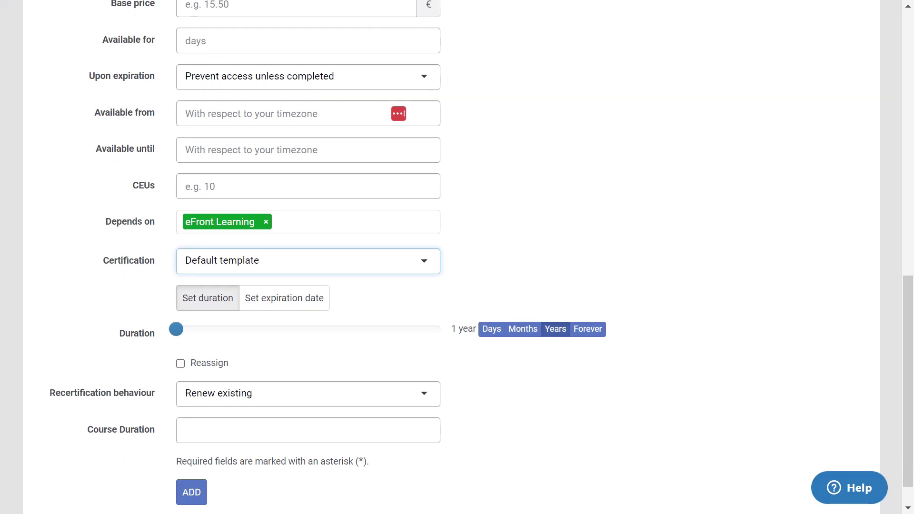
{"action": "left_click", "coordinate": [180, 363]}
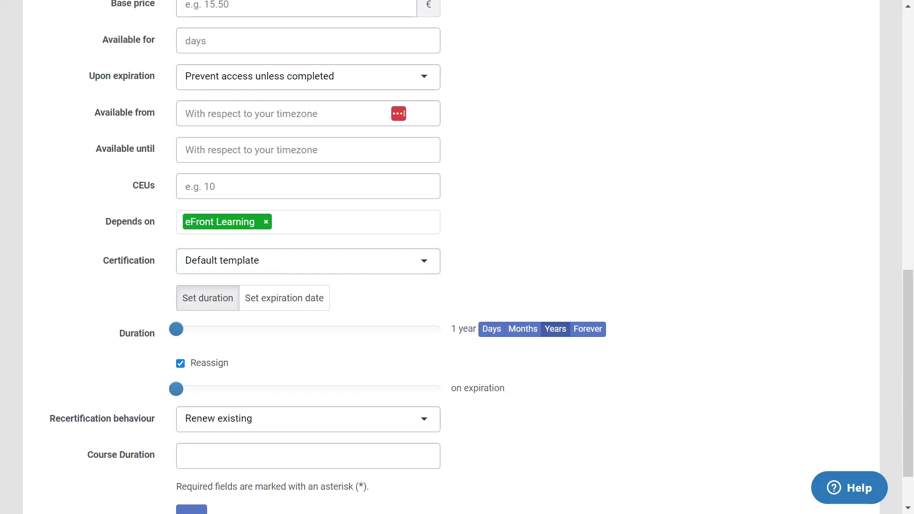
{"action": "scroll", "coordinate": [457, 257], "scroll_direction": "down", "scroll_amount": 2}
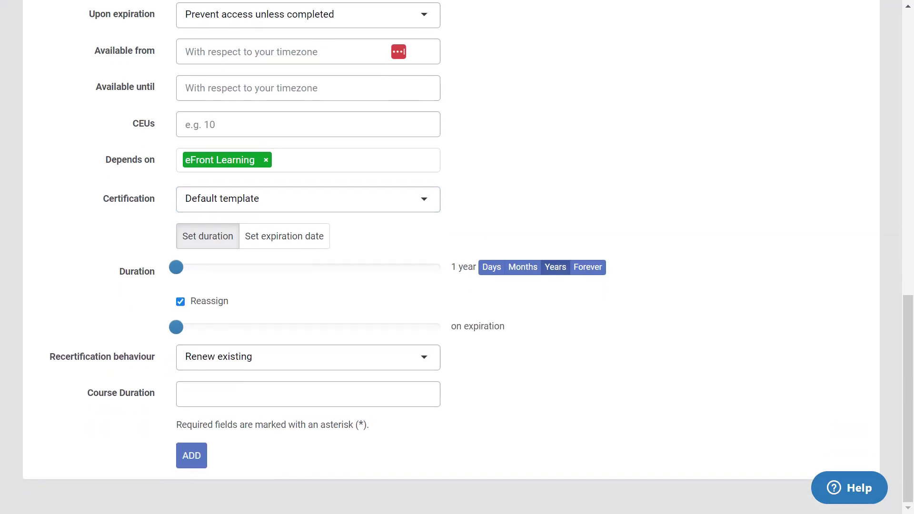
Step: Create Training 101 and view its enrolled users on the USERS tab
{"action": "left_click", "coordinate": [203, 456]}
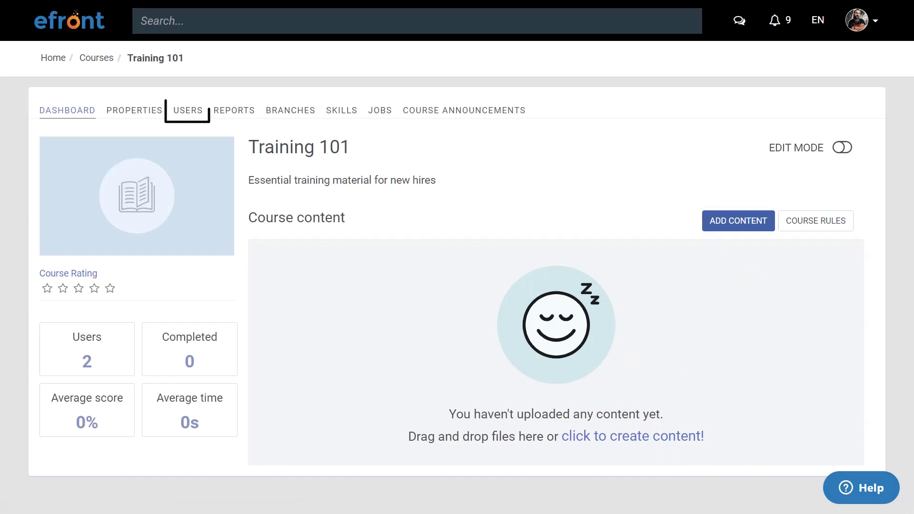
{"action": "left_click", "coordinate": [188, 110]}
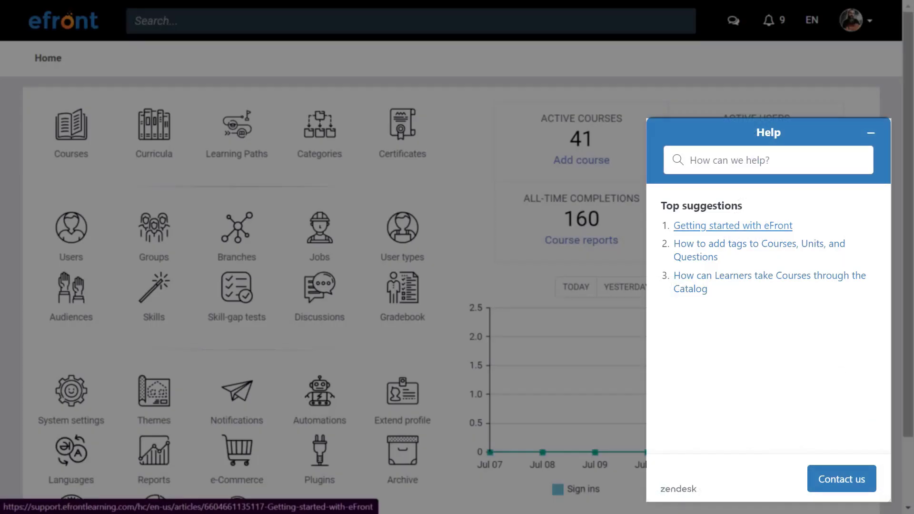
{"action": "type", "text": "ILT"}
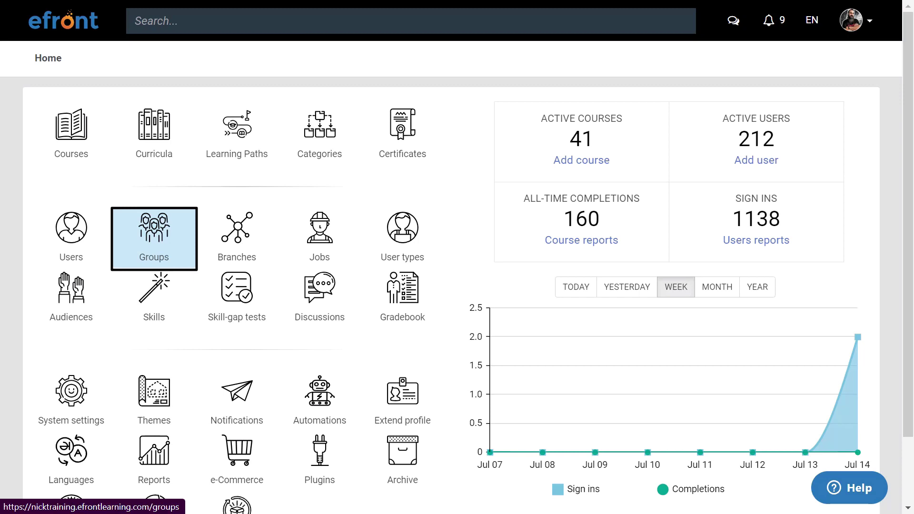
Step: Review the Continuous education 2022 group's courses, curriculums and users, then return to the home dashboard
{"action": "left_click", "coordinate": [154, 234]}
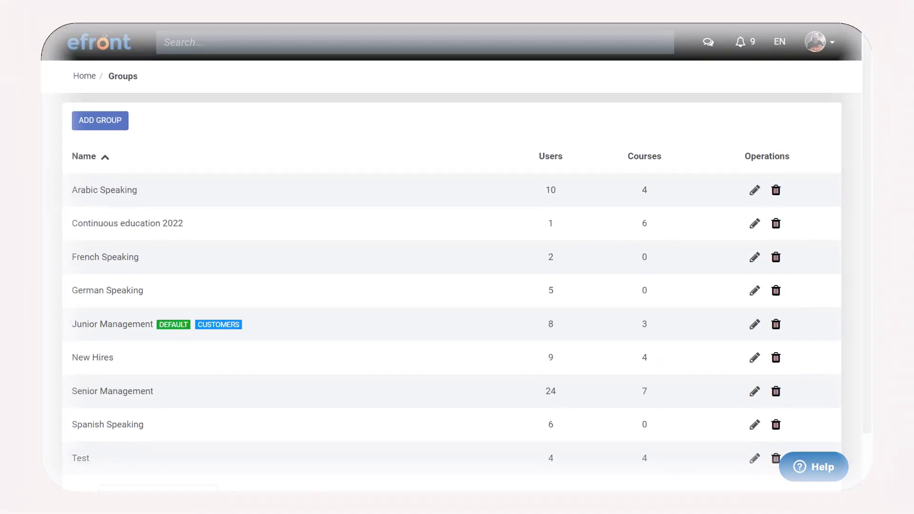
{"action": "left_click", "coordinate": [663, 219]}
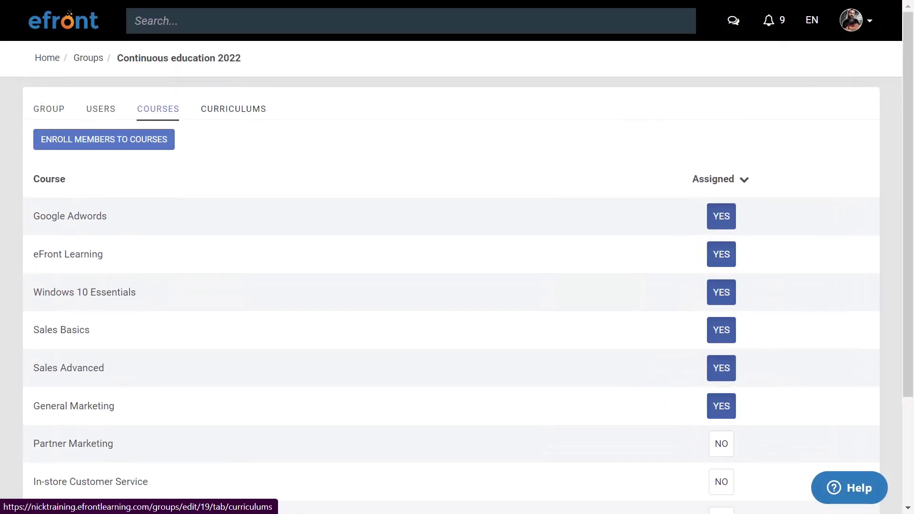
{"action": "left_click", "coordinate": [233, 109]}
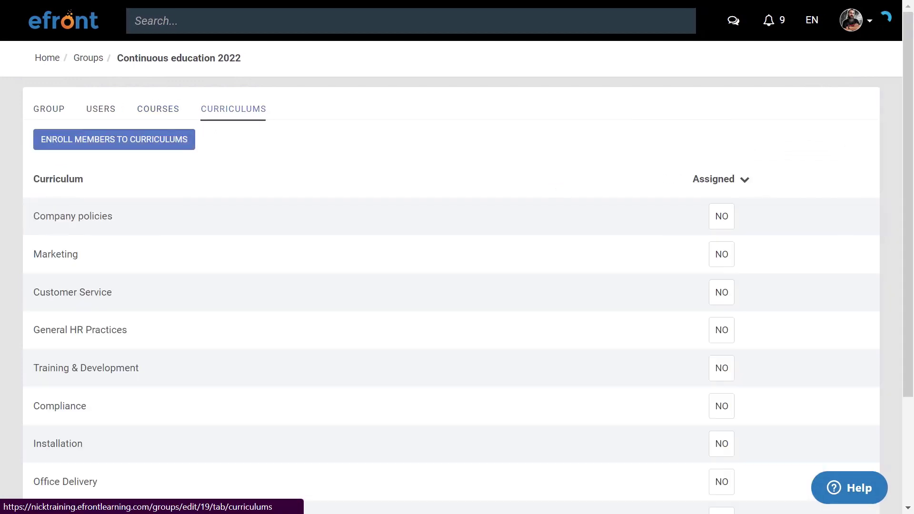
{"action": "left_click", "coordinate": [101, 108]}
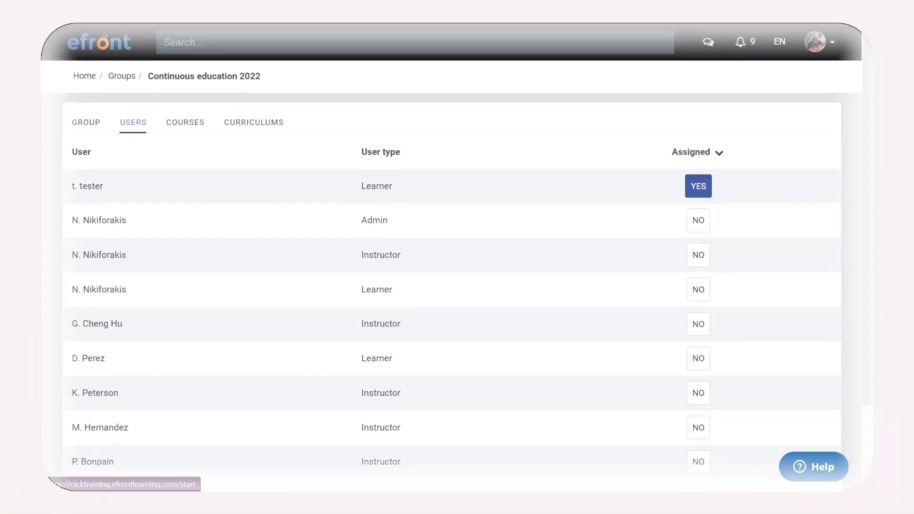
{"action": "left_click", "coordinate": [47, 58]}
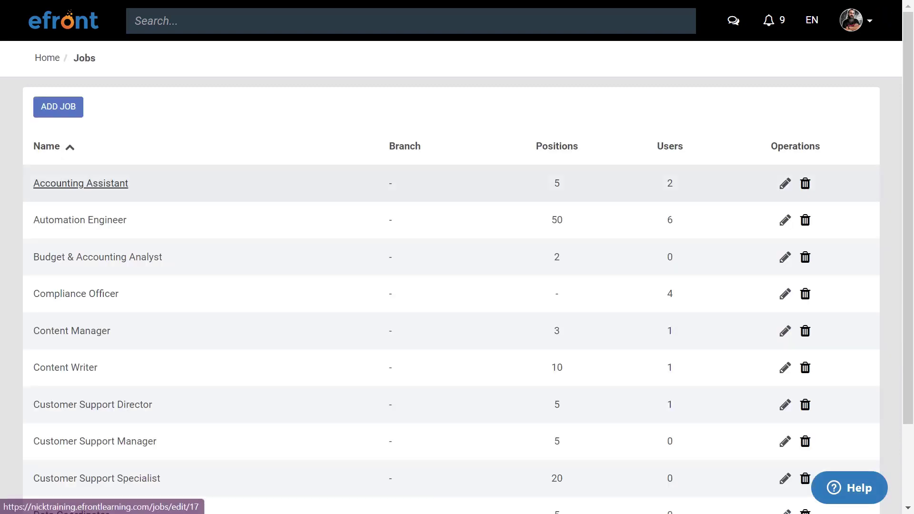
Step: Open the Accounting Assistant job and check its assigned courses and users
{"action": "left_click", "coordinate": [80, 183]}
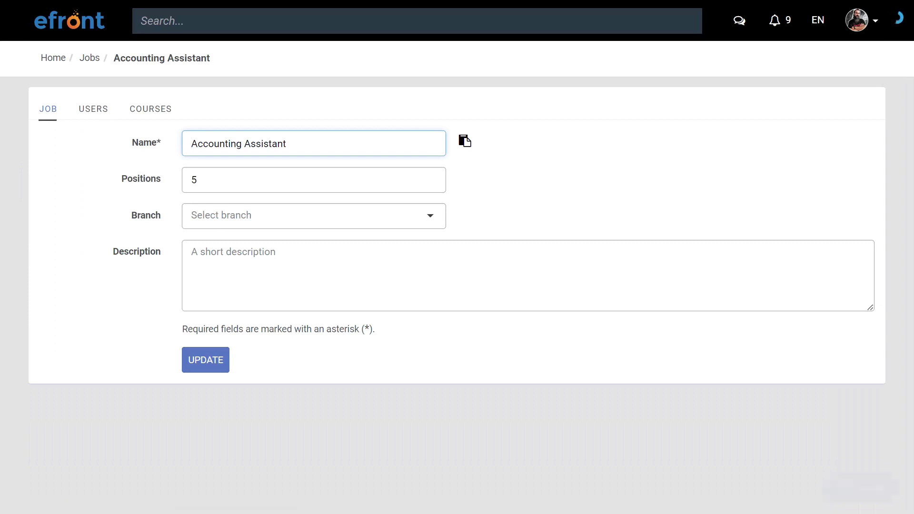
{"action": "left_click", "coordinate": [150, 108]}
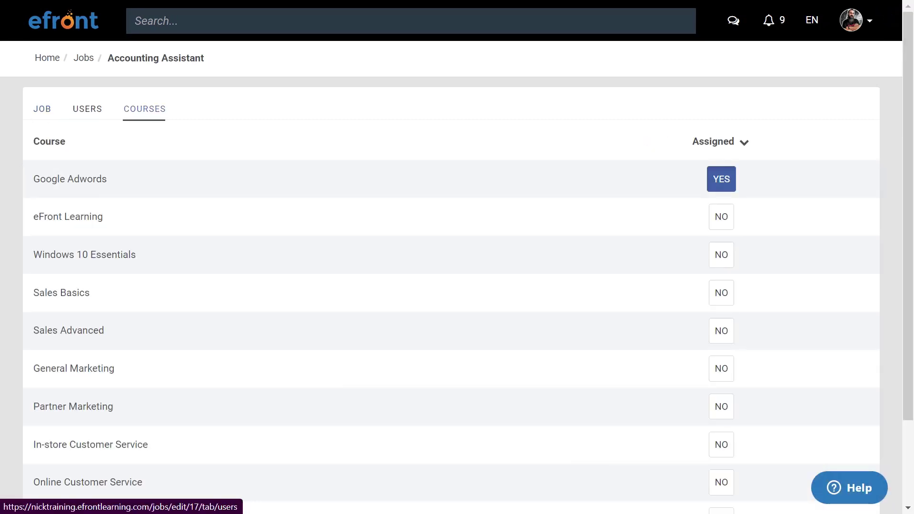
{"action": "left_click", "coordinate": [88, 108]}
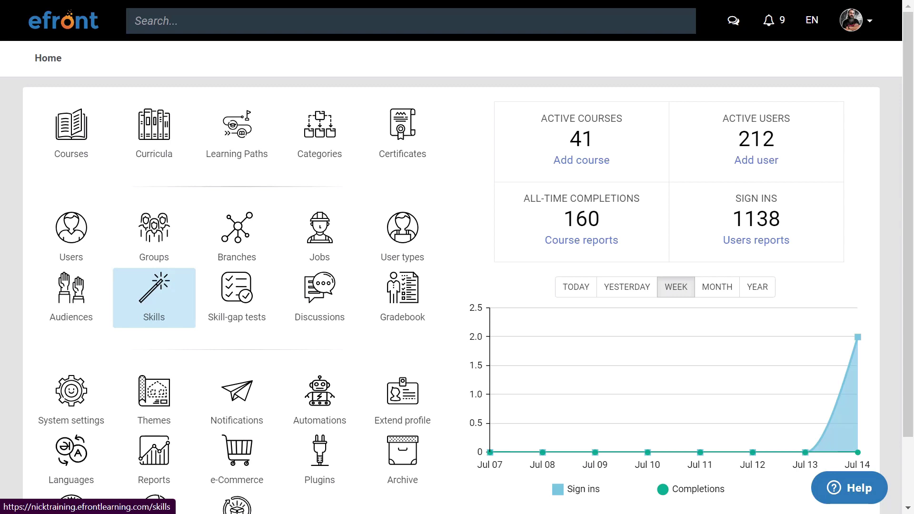
Step: Open the Affiliate Marketing skill from the Skills list and view its courses
{"action": "left_click", "coordinate": [154, 298]}
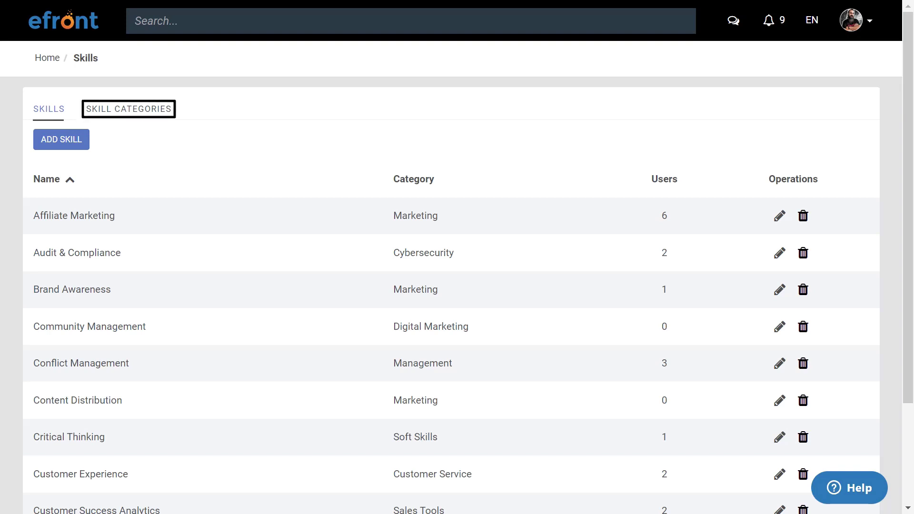
{"action": "left_click", "coordinate": [74, 215]}
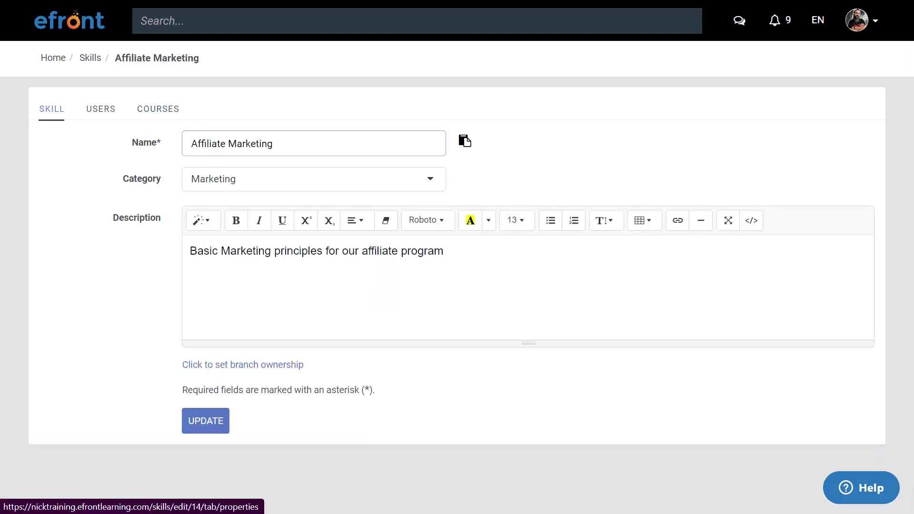
{"action": "left_click", "coordinate": [158, 109]}
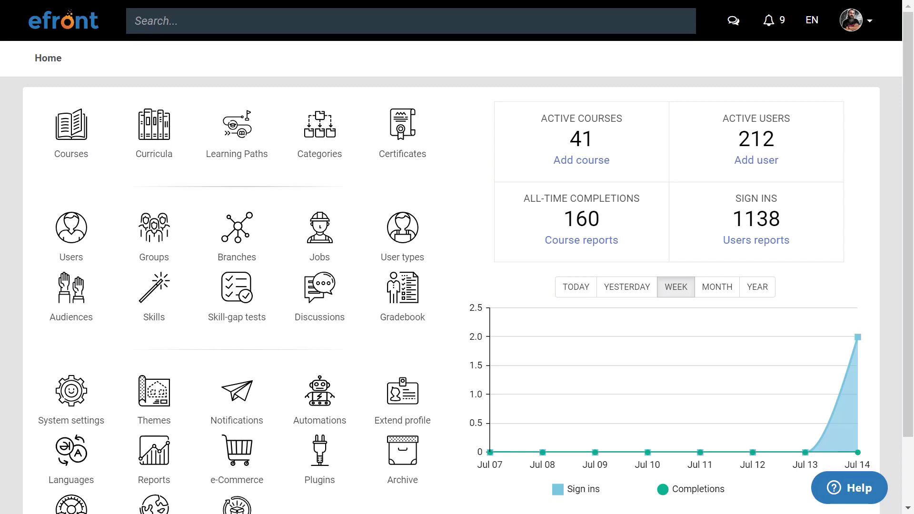
Step: Open the Customer Service audience and view its rules, courses and training sessions
{"action": "left_click", "coordinate": [71, 291]}
{"action": "left_click", "coordinate": [78, 183]}
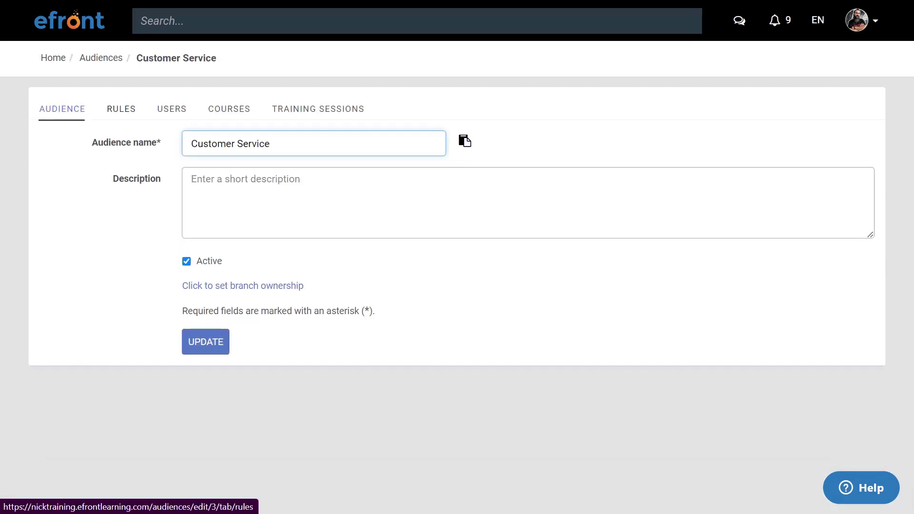
{"action": "left_click", "coordinate": [121, 109]}
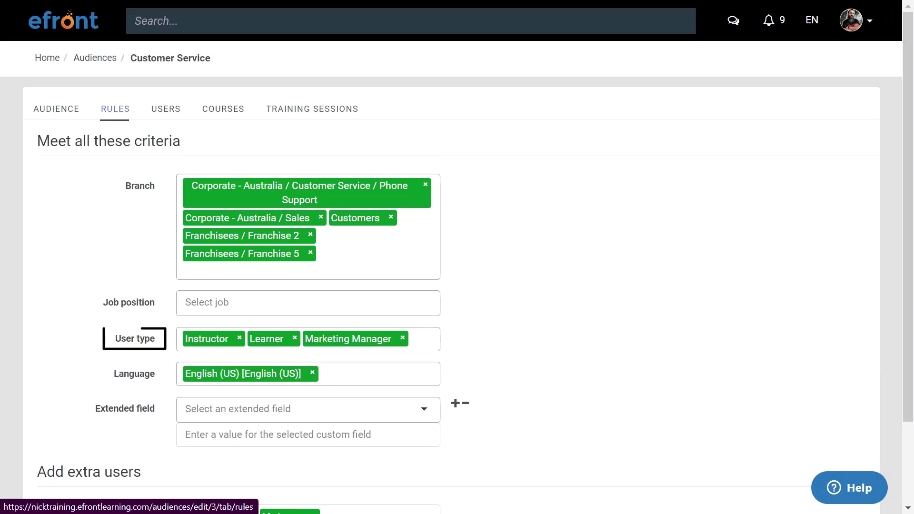
{"action": "left_click", "coordinate": [223, 109]}
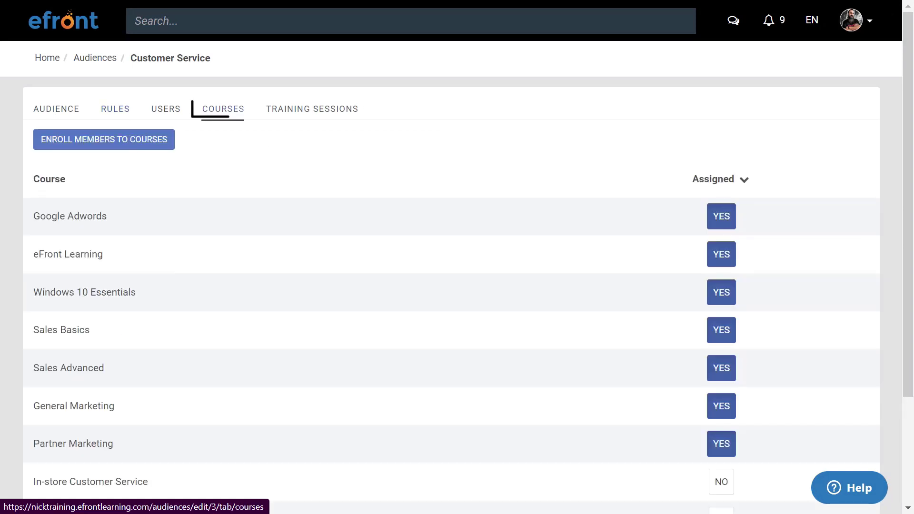
{"action": "left_click", "coordinate": [312, 109]}
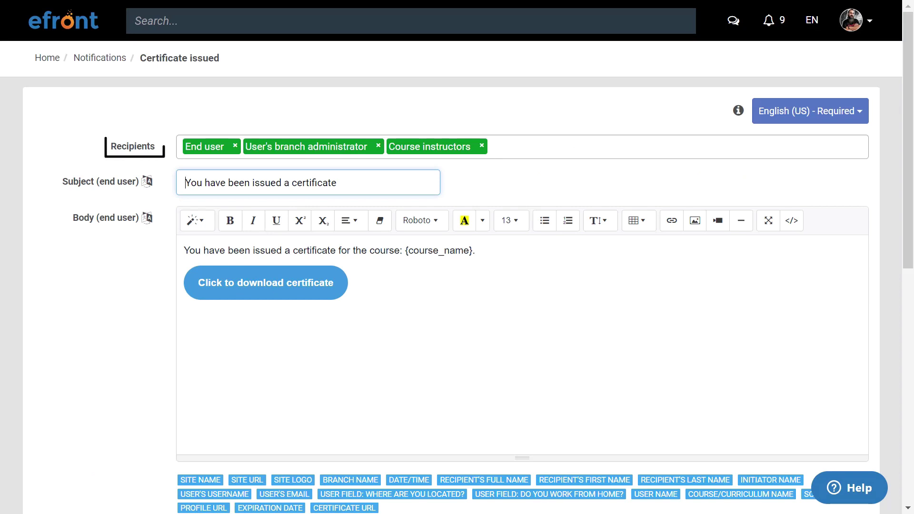
Step: Scroll through the Certificate issued notification template
{"action": "scroll", "coordinate": [457, 257], "scroll_direction": "down", "scroll_amount": 2}
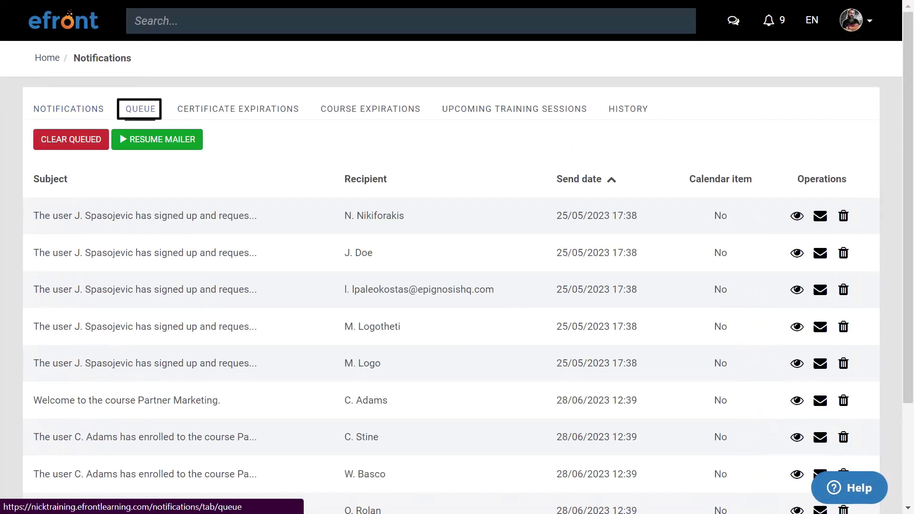
Step: View the history of sent notifications
{"action": "left_click", "coordinate": [628, 109]}
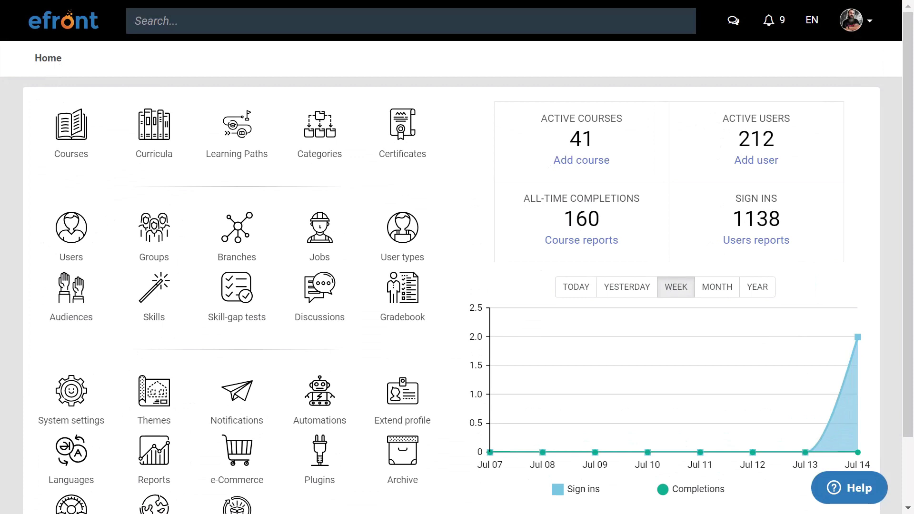
Step: Bring up the System report with user, course, time-spent and completion totals
{"action": "scroll", "coordinate": [154, 462], "scroll_direction": "down", "scroll_amount": 2}
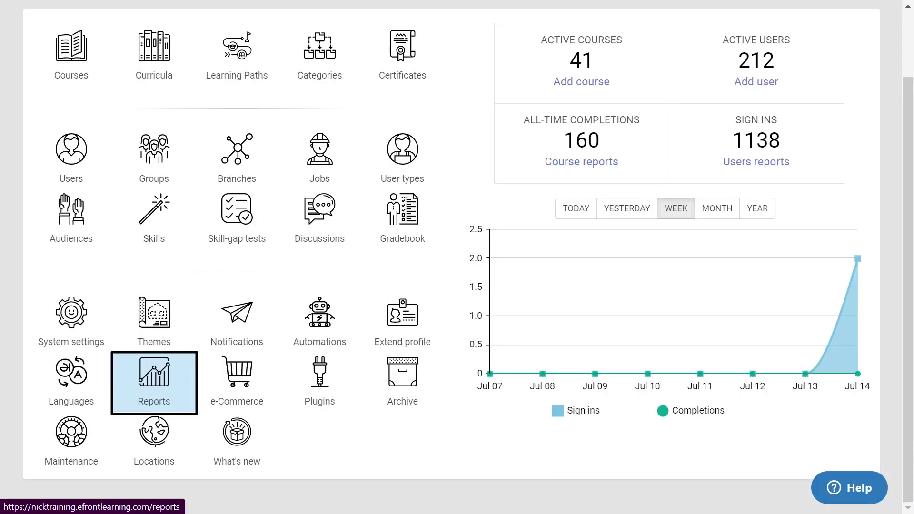
{"action": "left_click", "coordinate": [154, 381]}
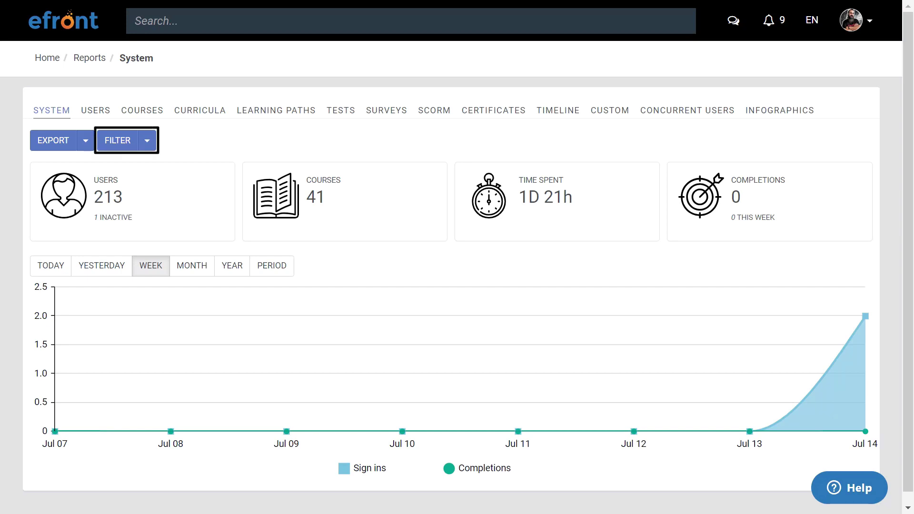
Step: Scroll down through the reports page
{"action": "scroll", "coordinate": [387, 257], "scroll_direction": "down", "scroll_amount": 2}
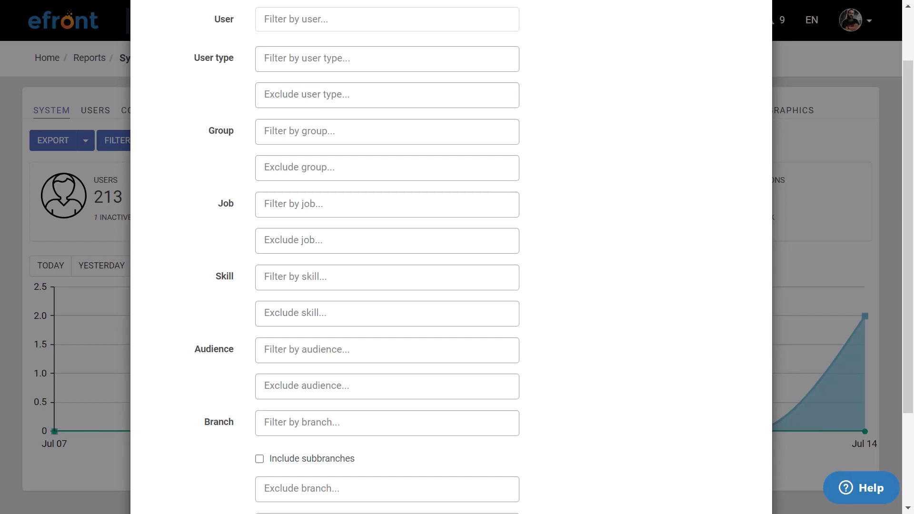
{"action": "scroll", "coordinate": [387, 257], "scroll_direction": "down", "scroll_amount": 3}
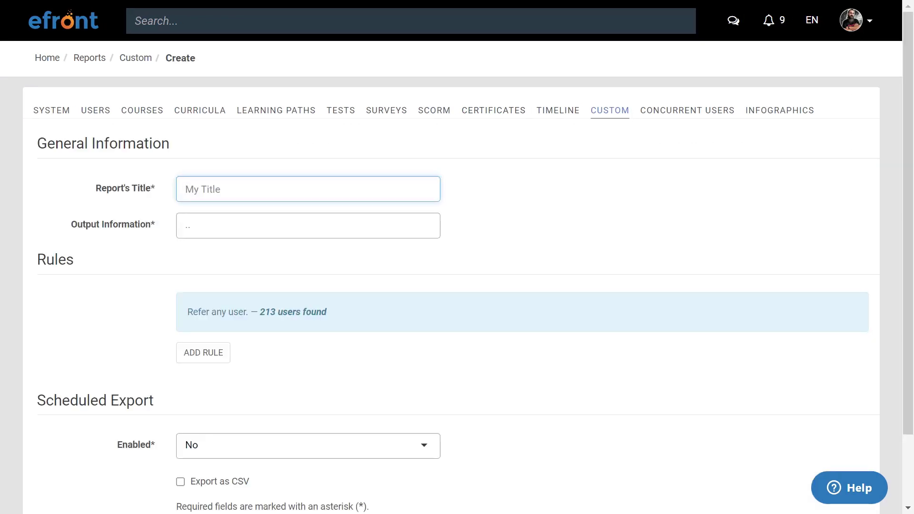
Step: Scroll down the custom report form
{"action": "scroll", "coordinate": [457, 257], "scroll_direction": "down", "scroll_amount": 2}
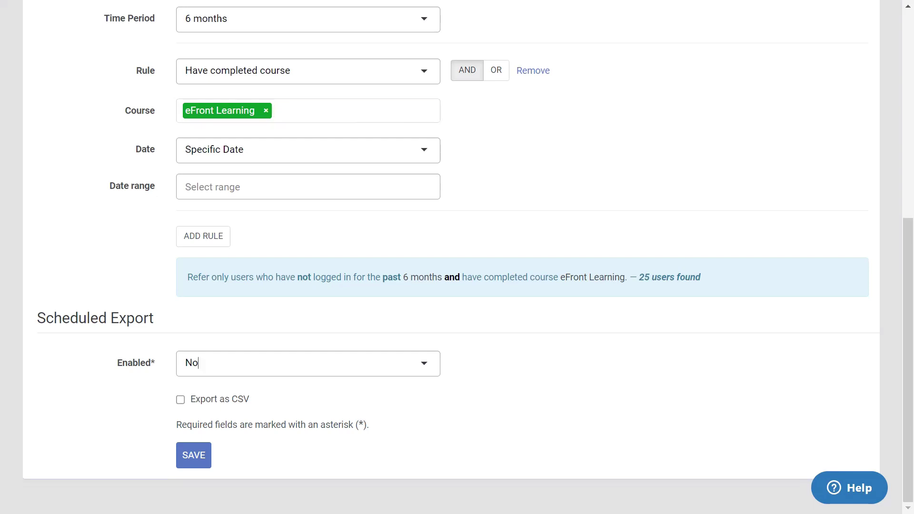
Step: Set scheduled export to Yes and review its 24-hour schedule from 14/07/2023 13:56
{"action": "left_click", "coordinate": [308, 363]}
{"action": "key", "text": "Down"}
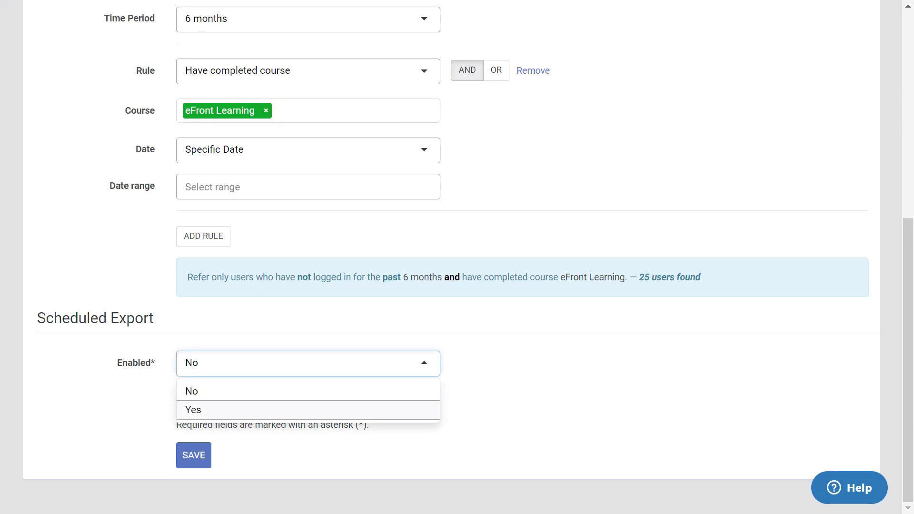
{"action": "key", "text": "Return"}
{"action": "scroll", "coordinate": [457, 257], "scroll_direction": "down", "scroll_amount": 2}
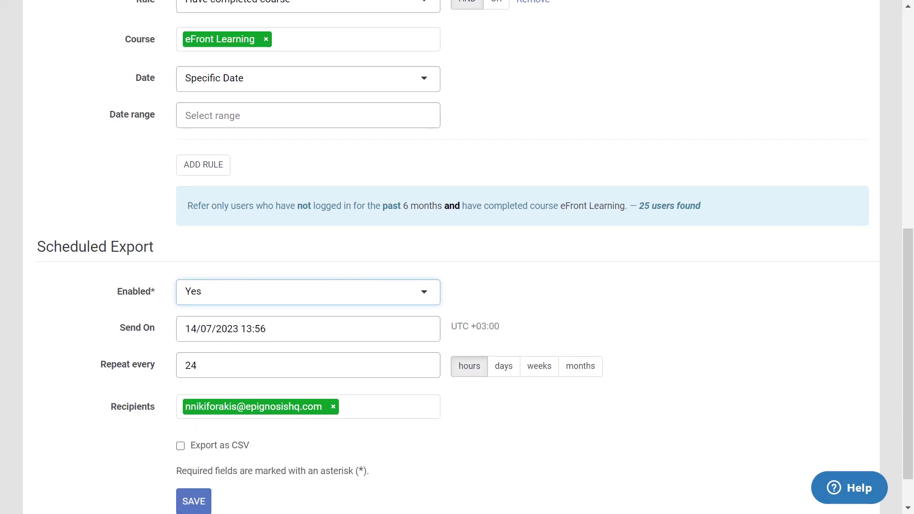
{"action": "scroll", "coordinate": [457, 257], "scroll_direction": "down", "scroll_amount": 1}
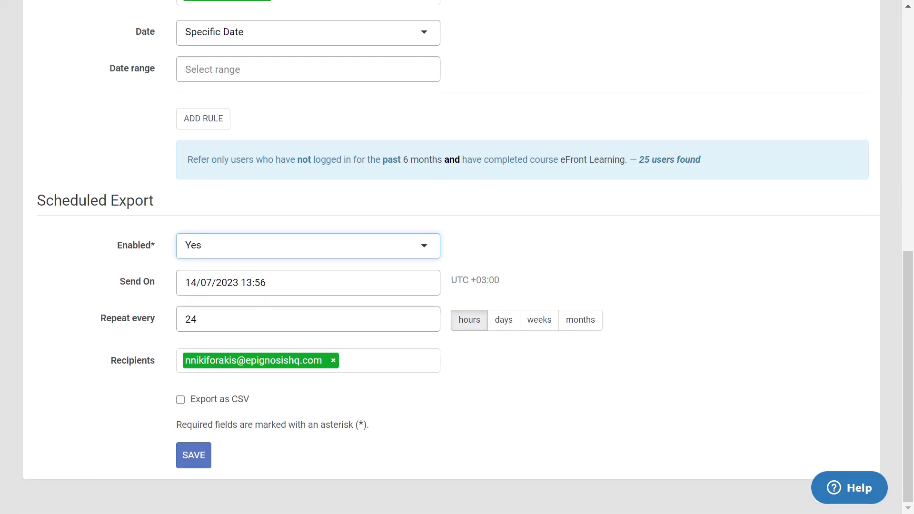